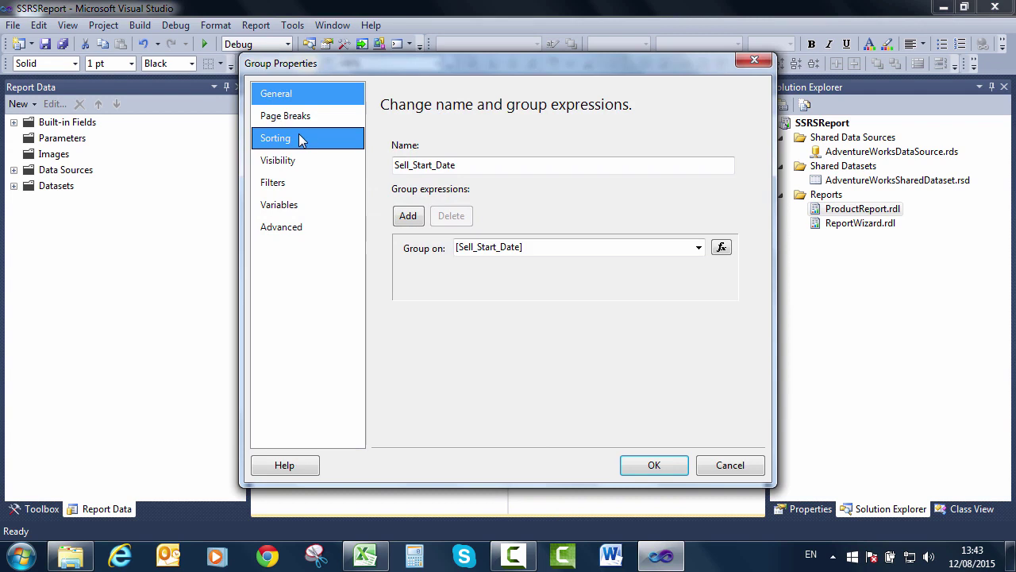
Step: Turn off the page break between each instance of the Sell_Start_Date group and save all files
{"action": "left_click", "coordinate": [310, 124]}
{"action": "left_click", "coordinate": [400, 185]}
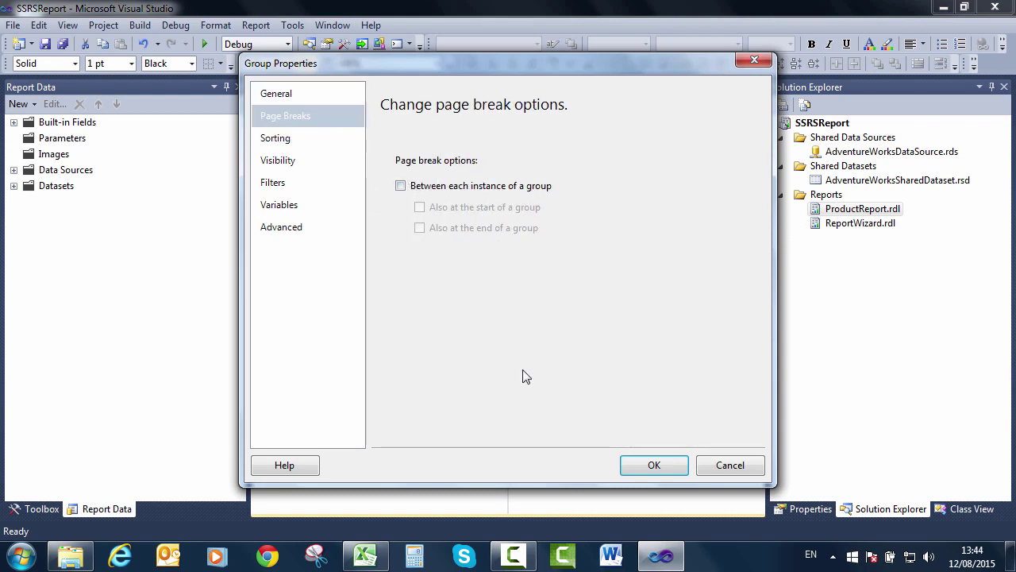
{"action": "left_click", "coordinate": [658, 468]}
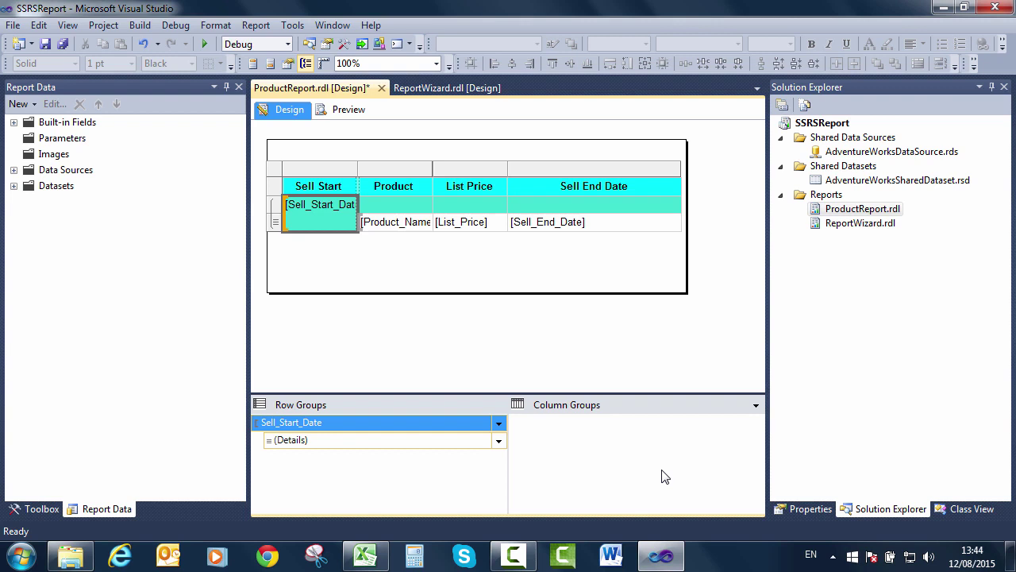
{"action": "left_click", "coordinate": [63, 44]}
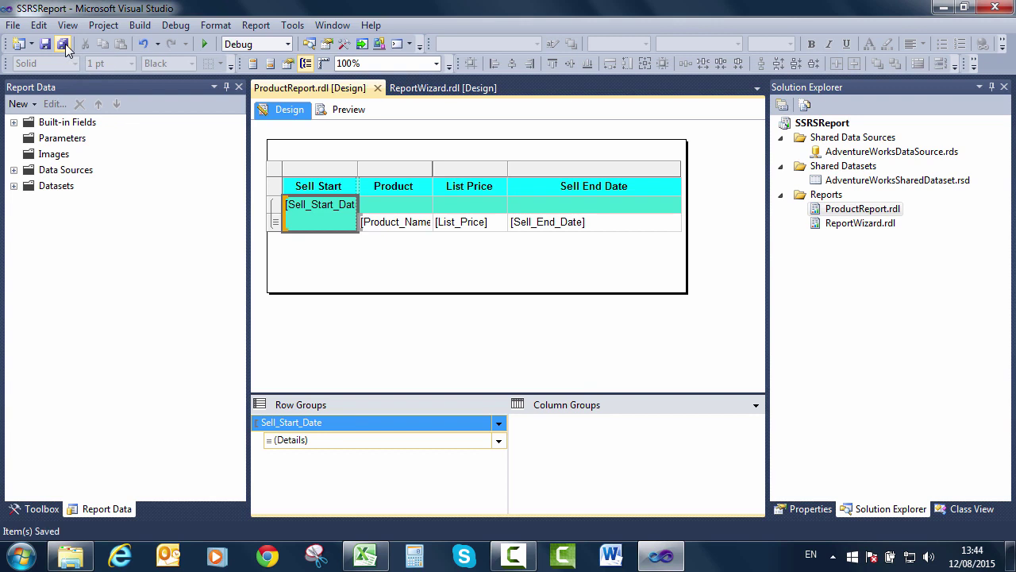
Step: Add a new shared dataset named ProductCategories to the project
{"action": "right_click", "coordinate": [855, 168]}
{"action": "left_click", "coordinate": [898, 182]}
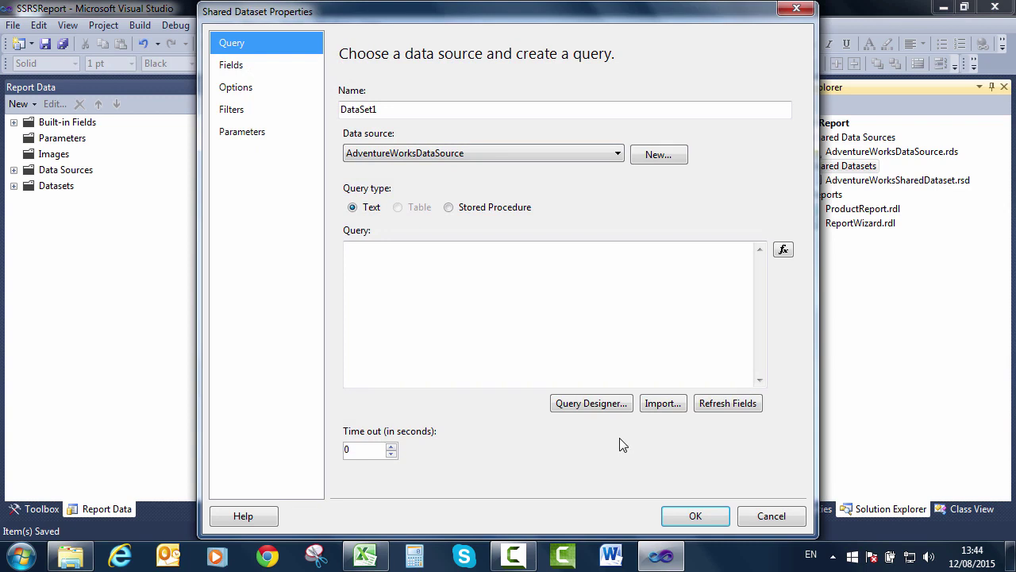
{"action": "double_click", "coordinate": [398, 109]}
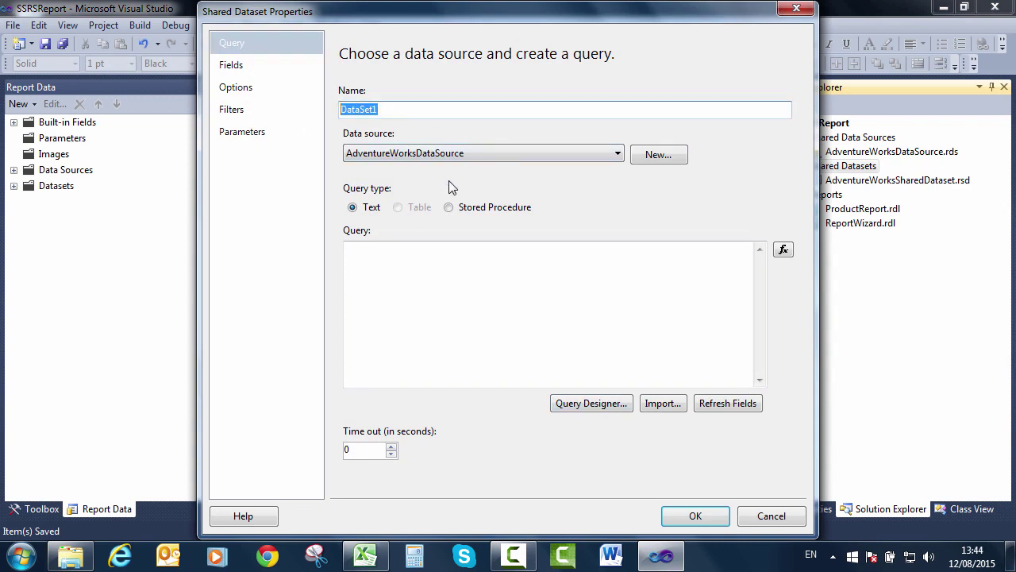
{"action": "type", "text": "ProductCateog"}
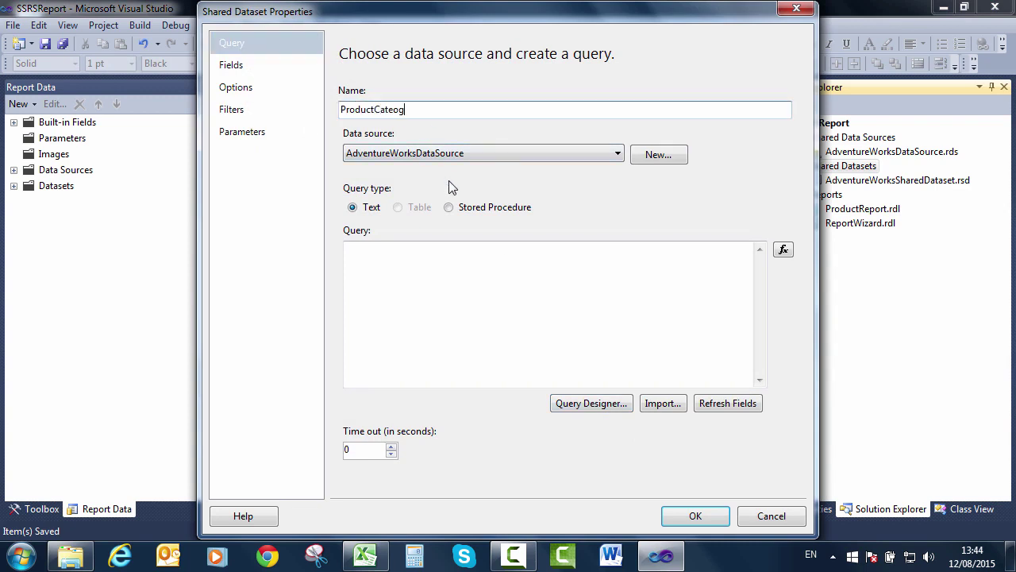
{"action": "key", "text": "BackSpace"}
{"action": "key", "text": "BackSpace"}
{"action": "type", "text": "gories"}
Step: Add the ProductSubcategory (Production) and ProductCategory (Production) tables to the dataset's query in the Query Designer
{"action": "left_click", "coordinate": [624, 409]}
{"action": "right_click", "coordinate": [334, 162]}
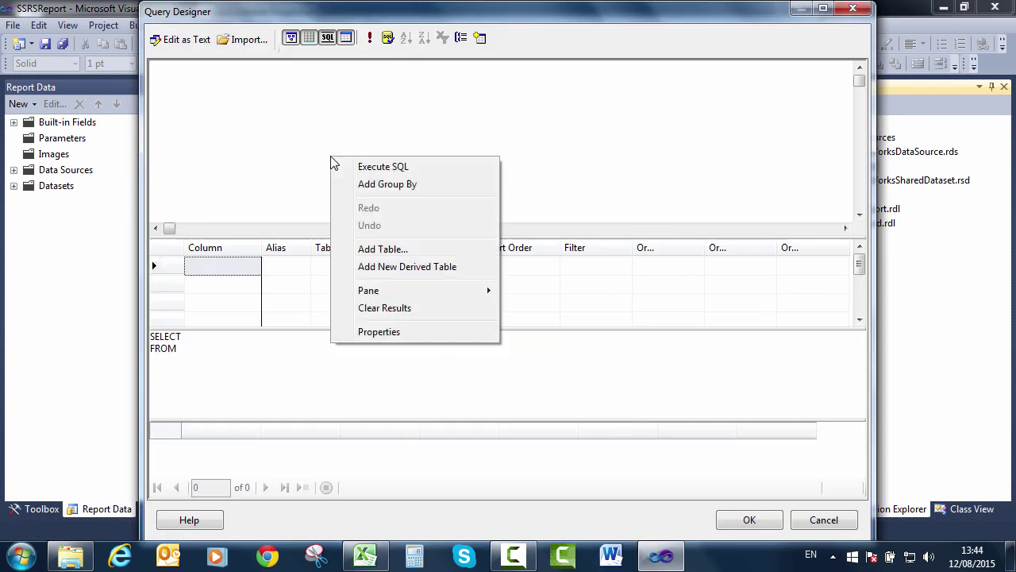
{"action": "left_click", "coordinate": [376, 249]}
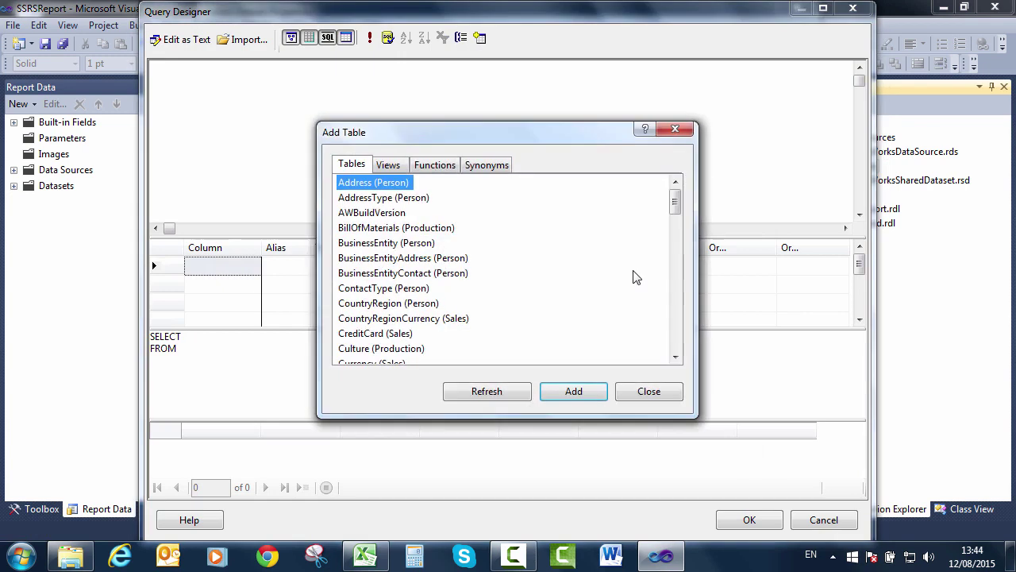
{"action": "left_click", "coordinate": [674, 323]}
{"action": "left_click", "coordinate": [674, 323]}
{"action": "left_click", "coordinate": [675, 324]}
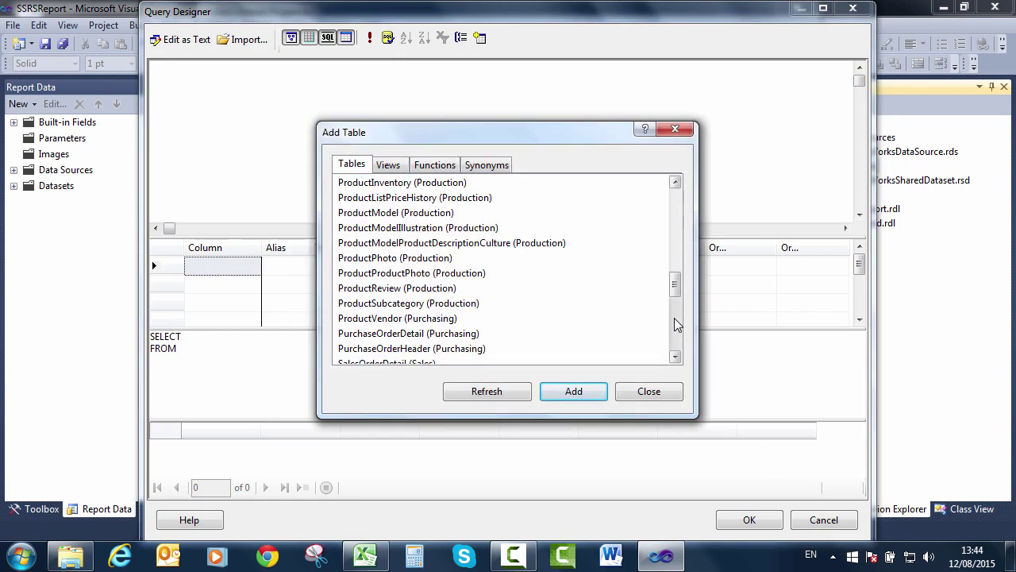
{"action": "left_click", "coordinate": [675, 324]}
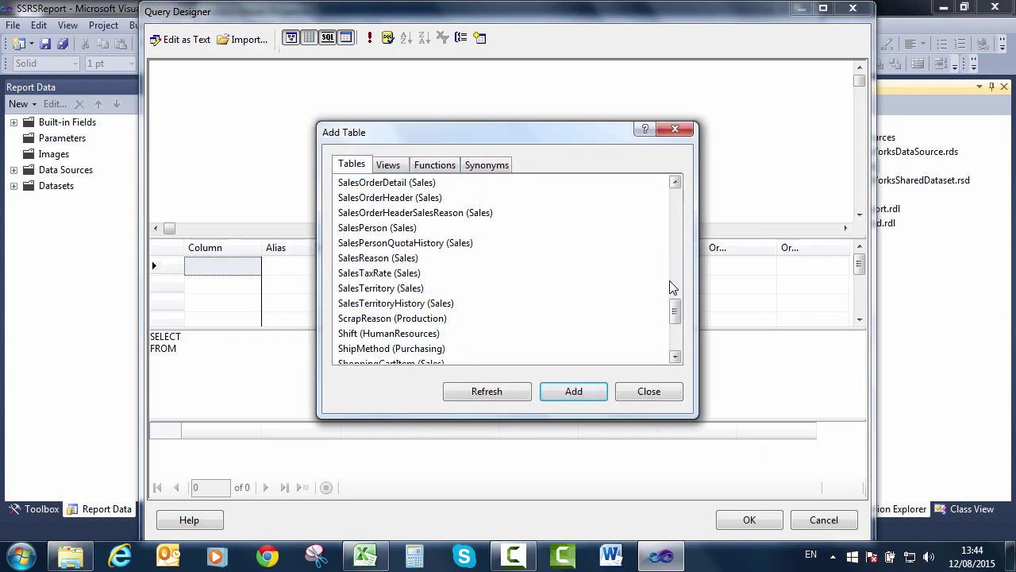
{"action": "left_click", "coordinate": [676, 235]}
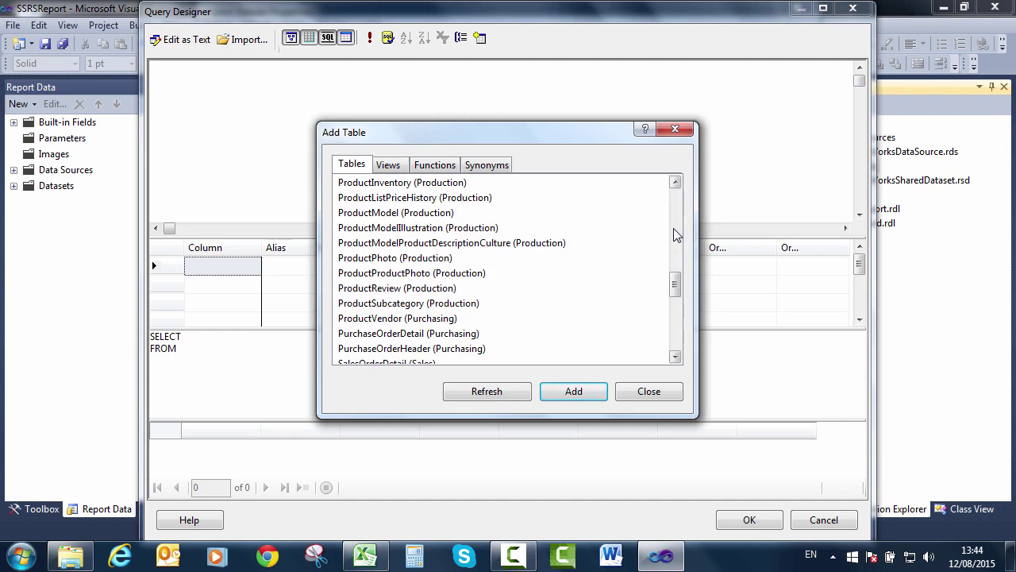
{"action": "double_click", "coordinate": [429, 308]}
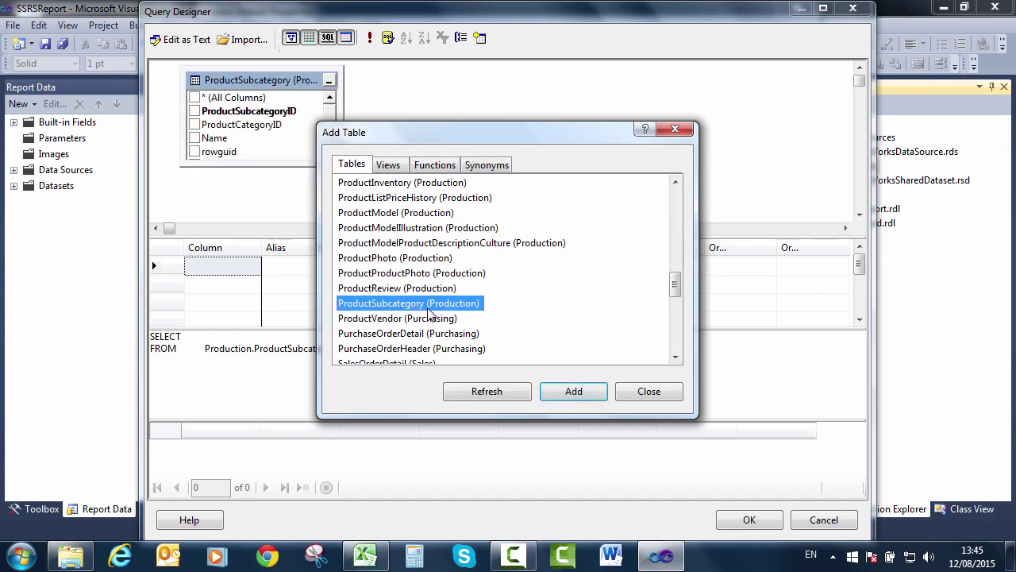
{"action": "left_click", "coordinate": [676, 198]}
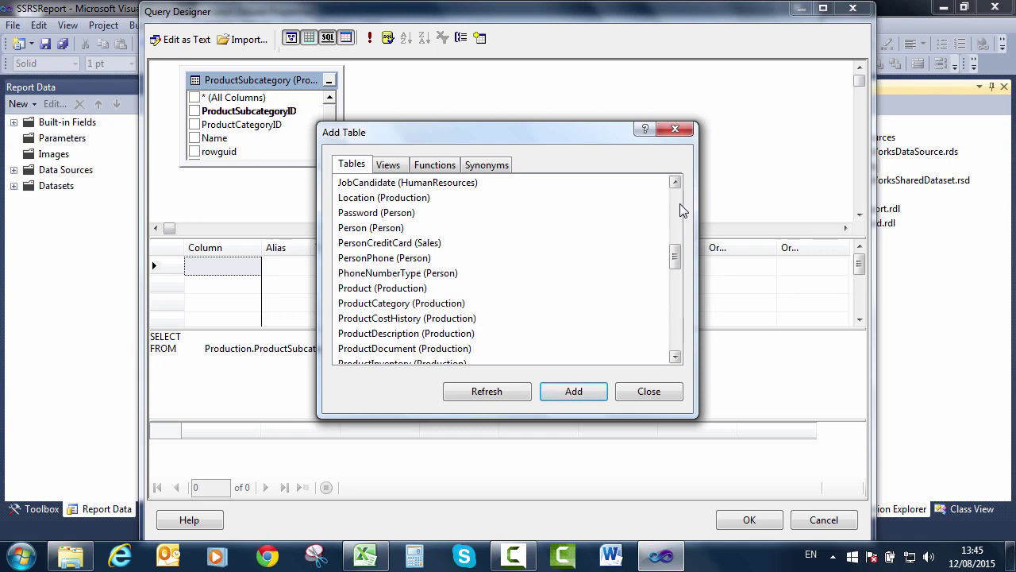
{"action": "double_click", "coordinate": [431, 304]}
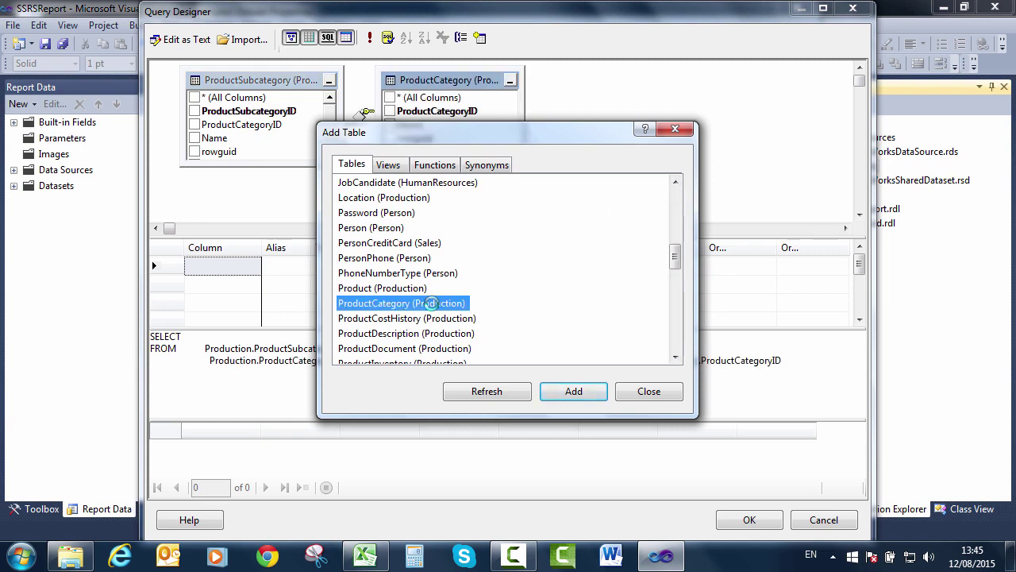
{"action": "left_click", "coordinate": [649, 393]}
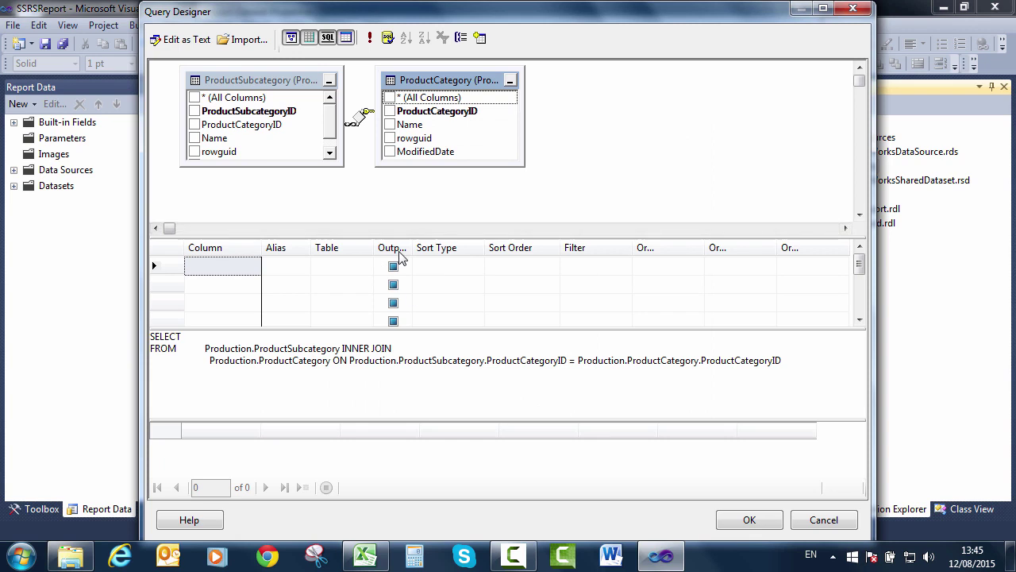
Step: Output ProductCategoryID and Name from ProductCategory, and ProductSubcategoryID and Name from ProductSubcategory
{"action": "left_click", "coordinate": [390, 111]}
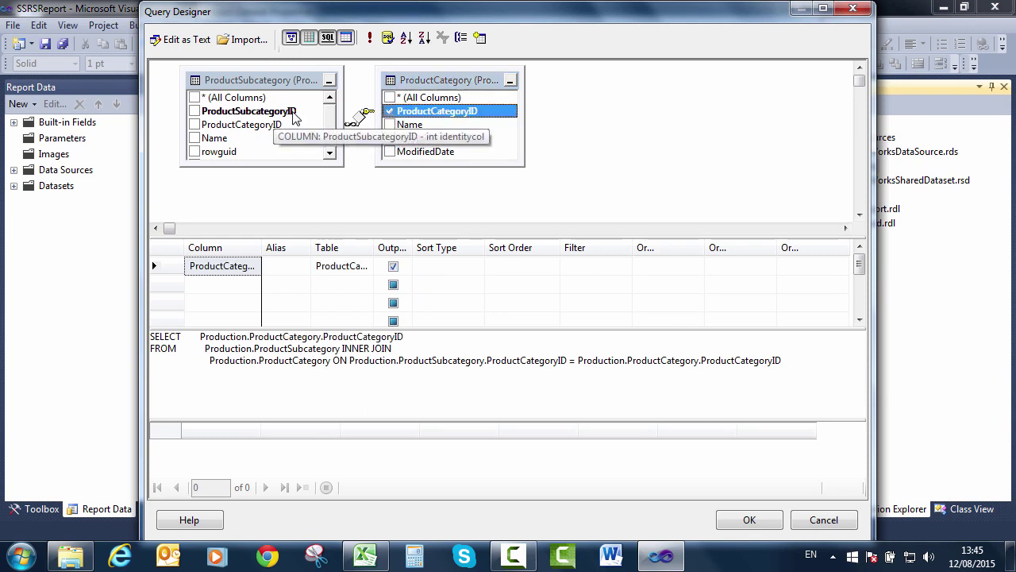
{"action": "left_click", "coordinate": [194, 111]}
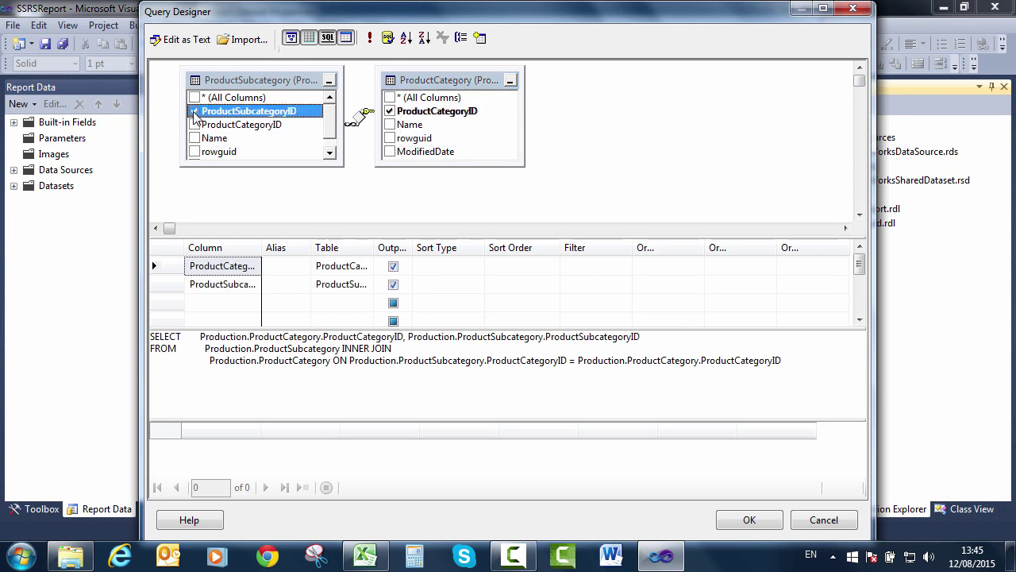
{"action": "left_click", "coordinate": [389, 125]}
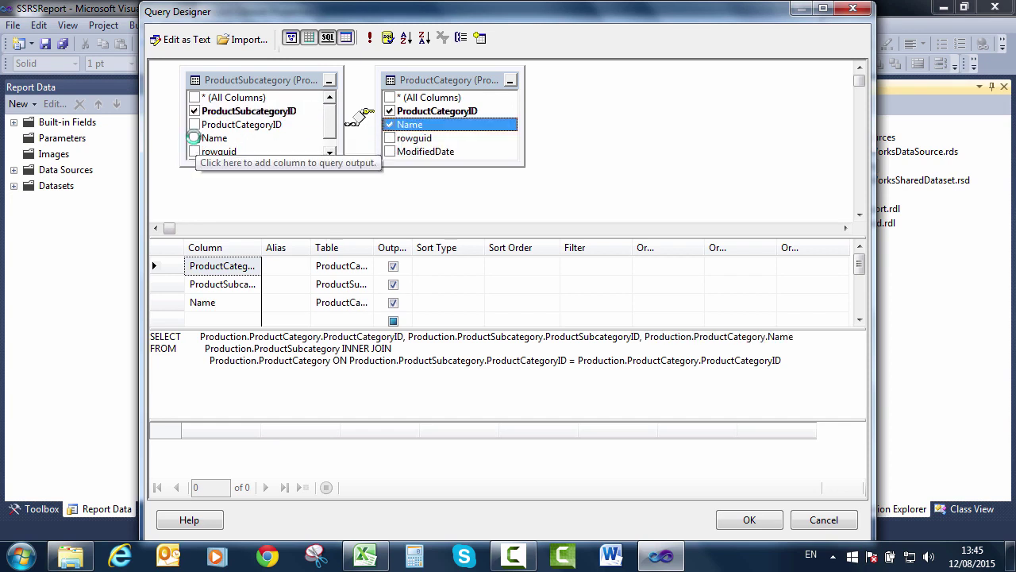
{"action": "left_click", "coordinate": [194, 138]}
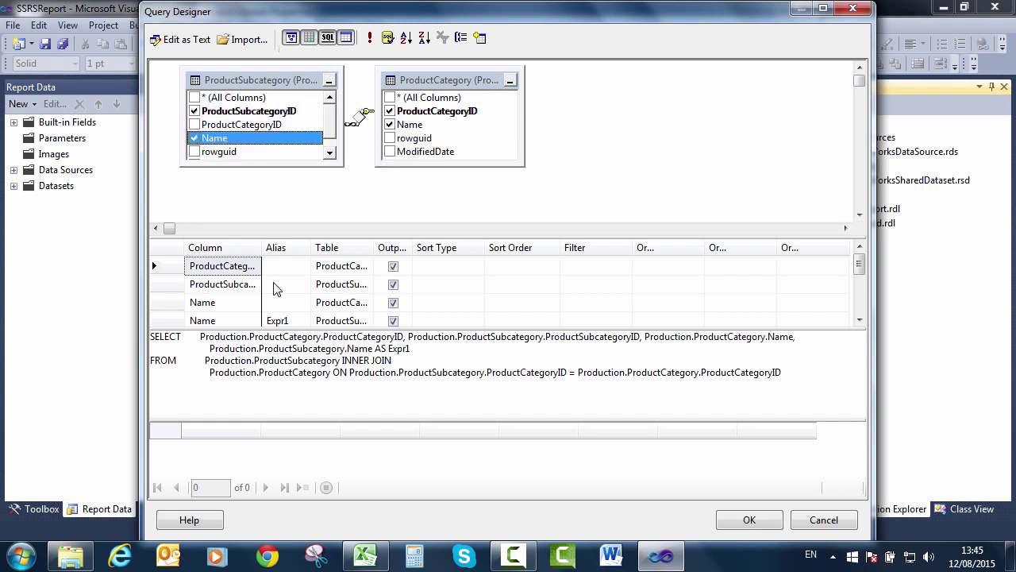
Step: Set the alias of the ProductCategory name to Category Name and of the ProductSubcategory name to Subcategory Name
{"action": "left_click_drag", "start_coordinate": [286, 330], "coordinate": [287, 377]}
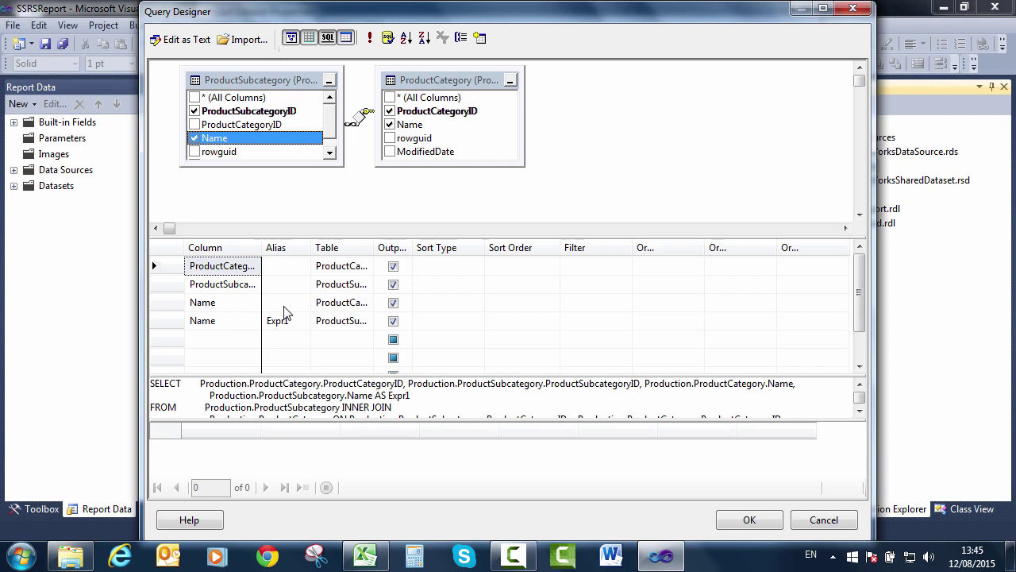
{"action": "double_click", "coordinate": [377, 247]}
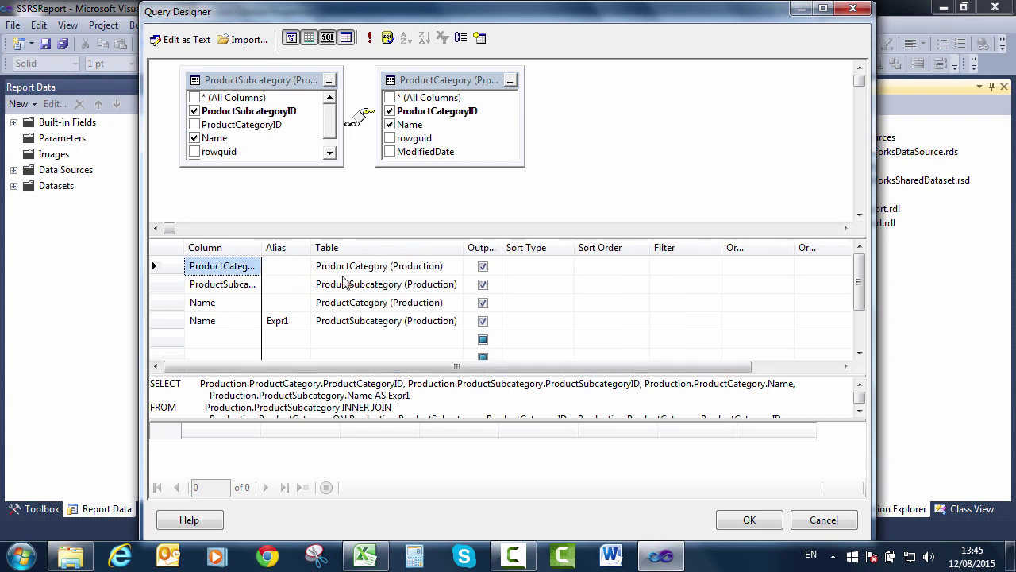
{"action": "left_click", "coordinate": [282, 303]}
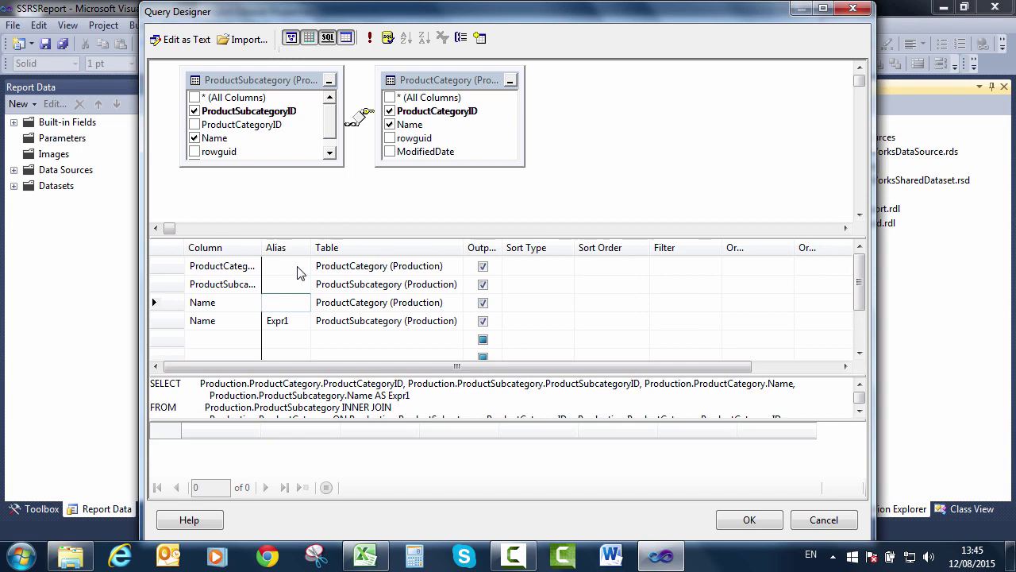
{"action": "type", "text": "Category Name"}
{"action": "key", "text": "Return"}
{"action": "type", "text": "Subcategory Name"}
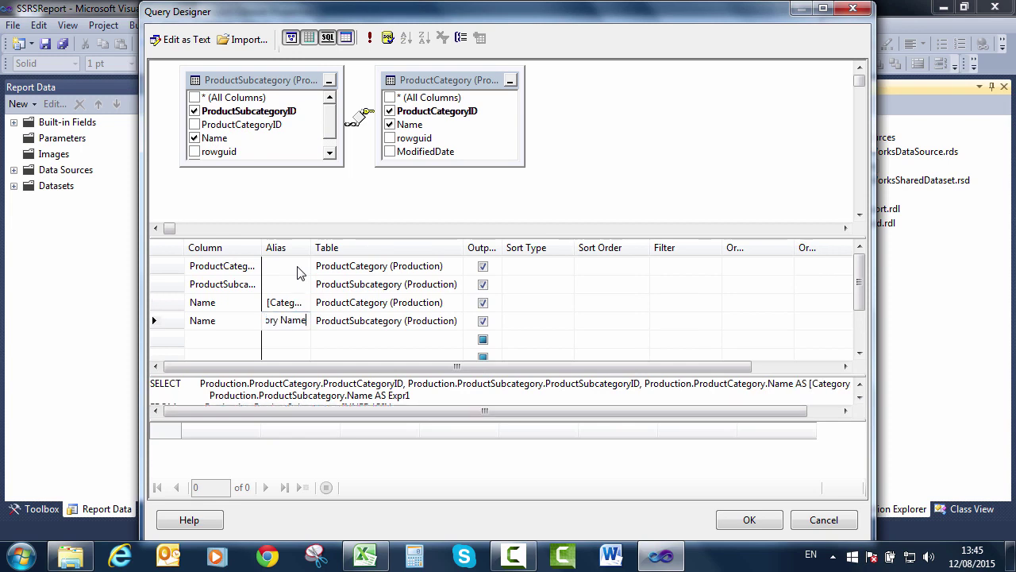
{"action": "key", "text": "Tab"}
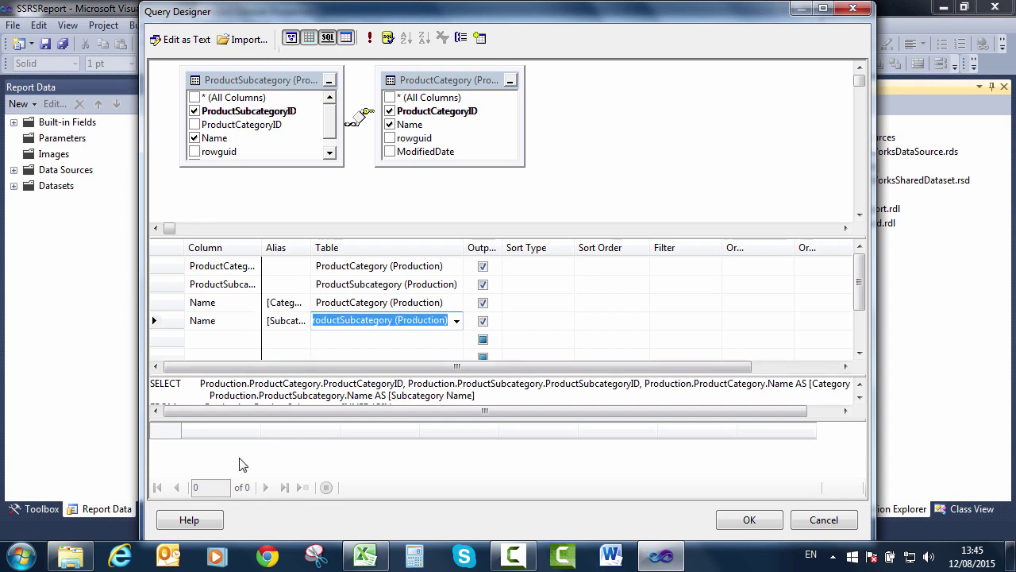
Step: Run the query to check the returned category and subcategory rows, and accept it to create the shared dataset
{"action": "left_click", "coordinate": [373, 38]}
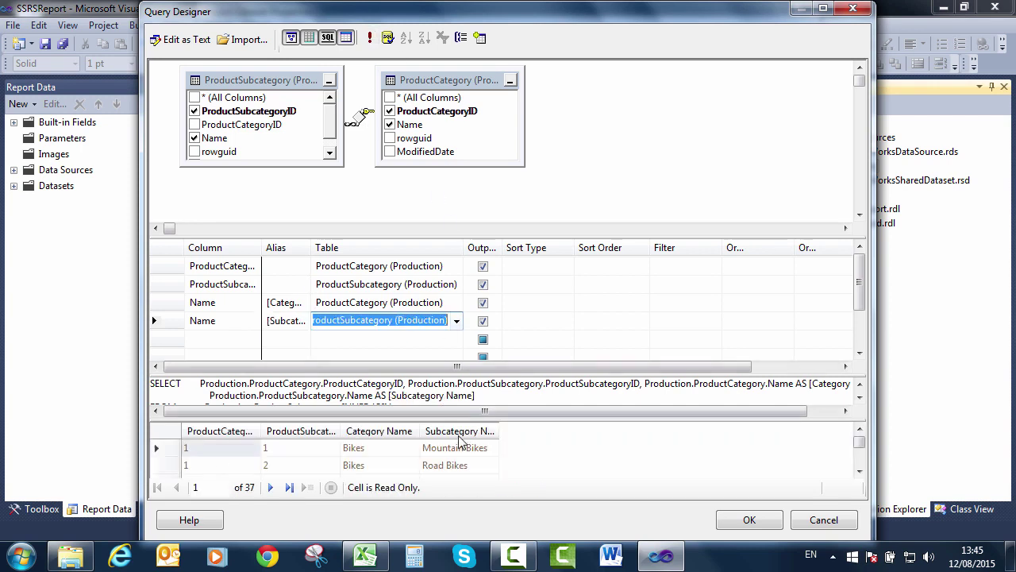
{"action": "left_click", "coordinate": [483, 356]}
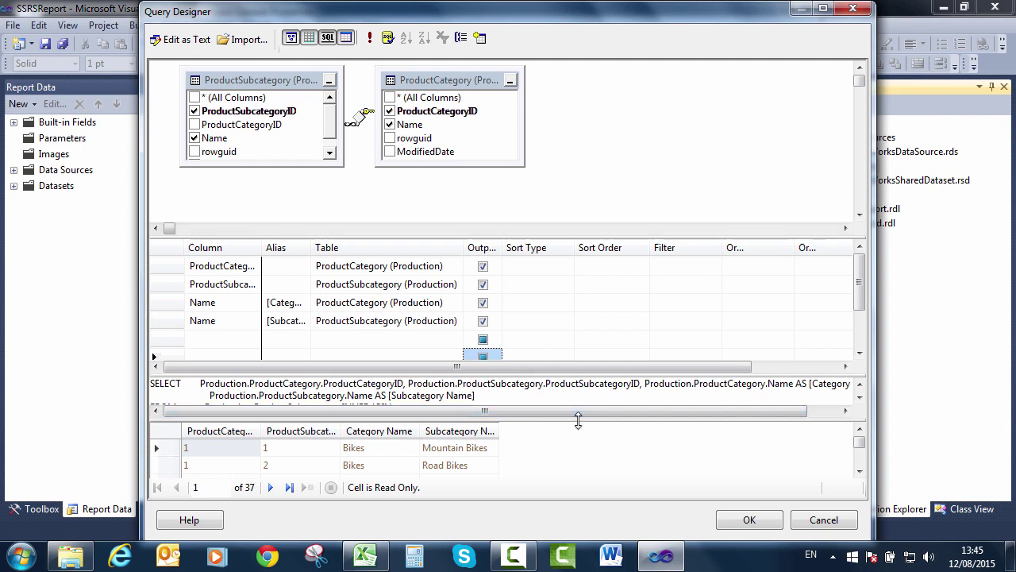
{"action": "left_click_drag", "start_coordinate": [593, 238], "coordinate": [595, 194]}
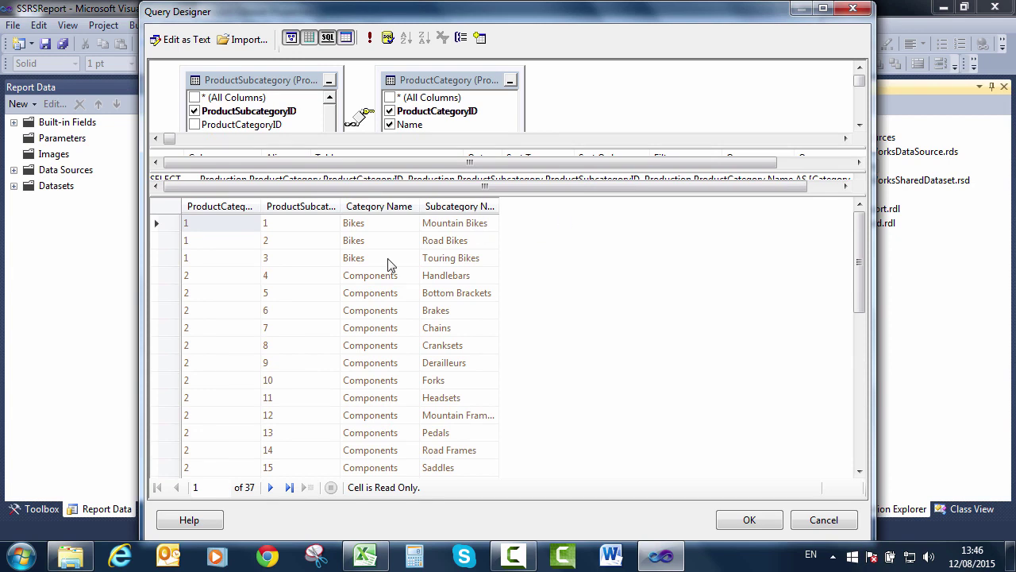
{"action": "left_click_drag", "start_coordinate": [368, 231], "coordinate": [385, 256]}
{"action": "left_click", "coordinate": [446, 242]}
{"action": "left_click_drag", "start_coordinate": [449, 260], "coordinate": [451, 262]}
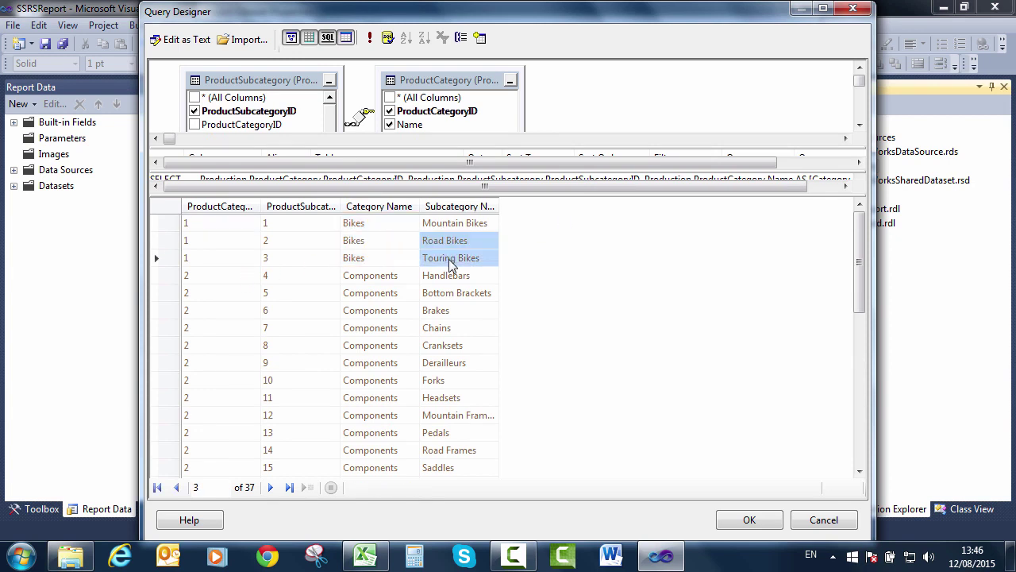
{"action": "scroll", "coordinate": [395, 328], "scroll_direction": "down", "scroll_amount": 7}
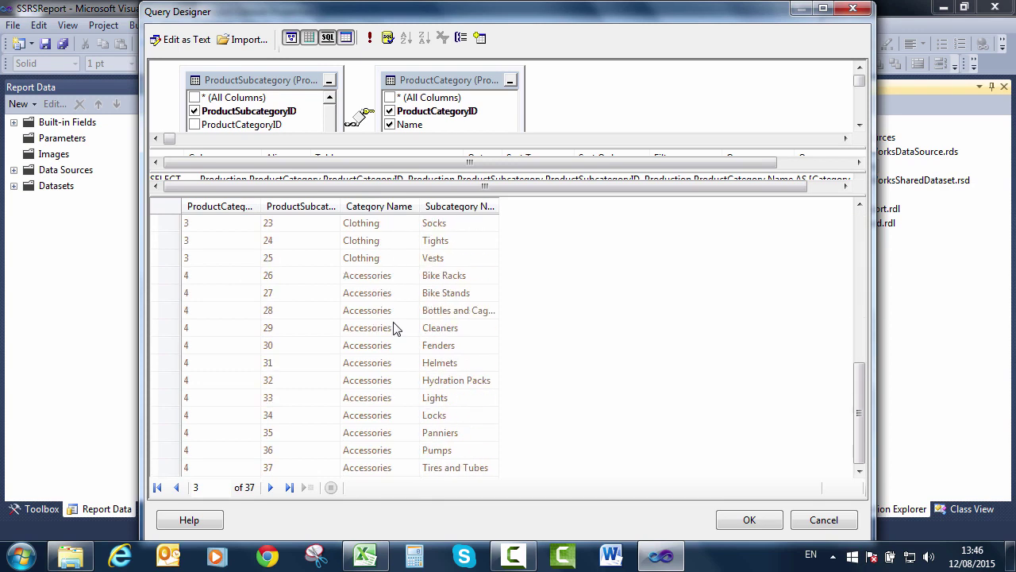
{"action": "left_click", "coordinate": [746, 521]}
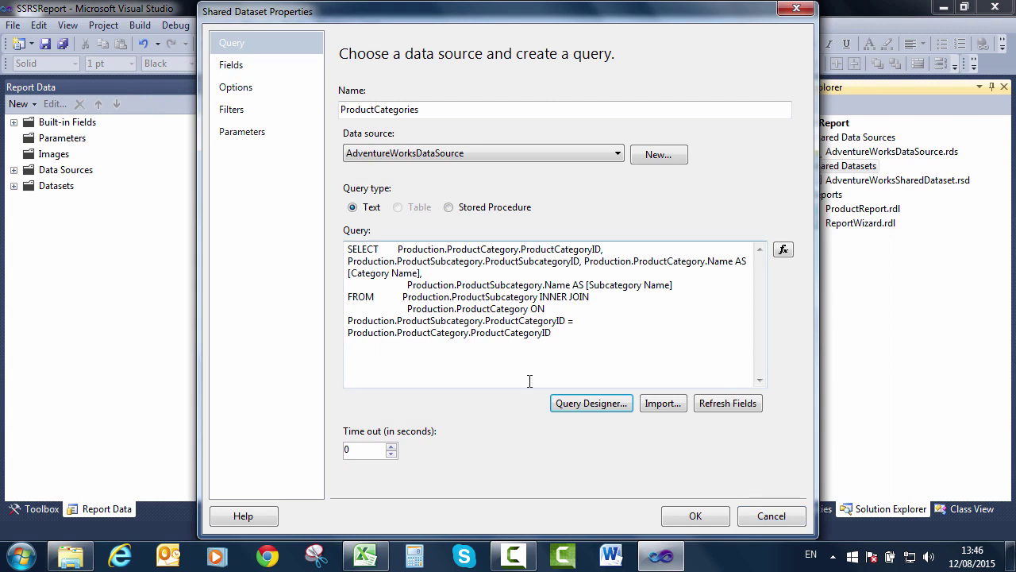
{"action": "left_click", "coordinate": [678, 517]}
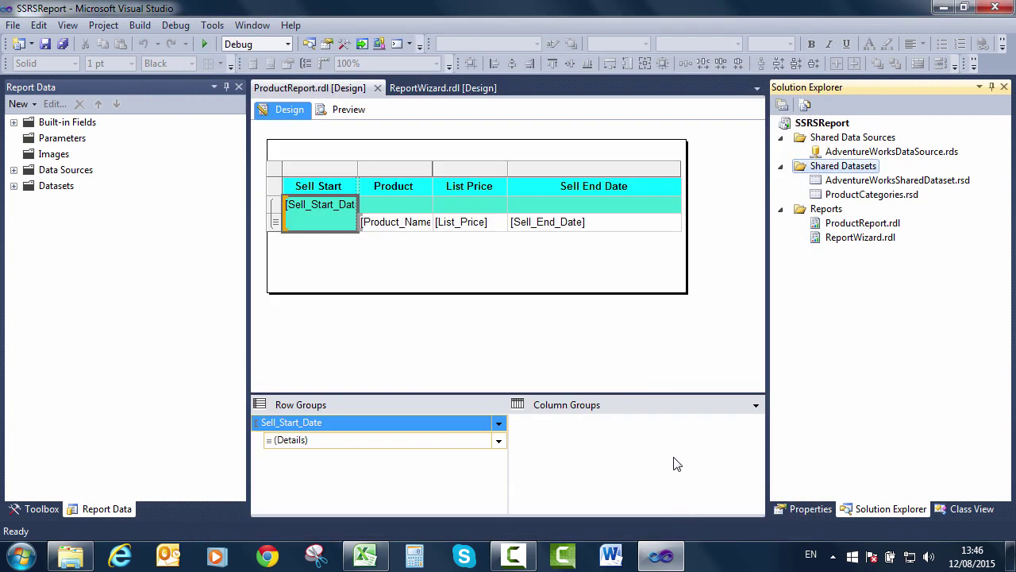
{"action": "right_click", "coordinate": [840, 210]}
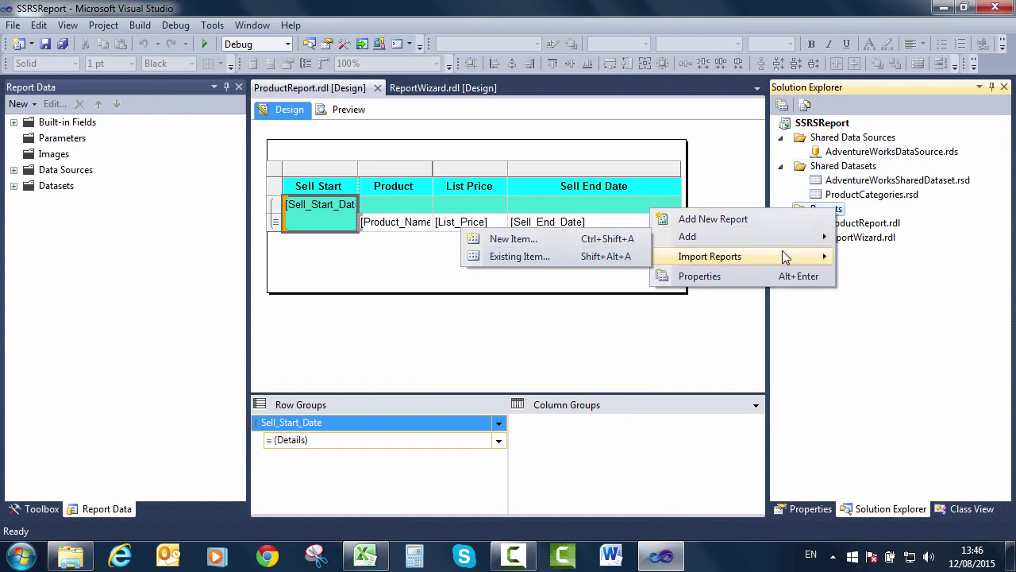
{"action": "left_click", "coordinate": [899, 298]}
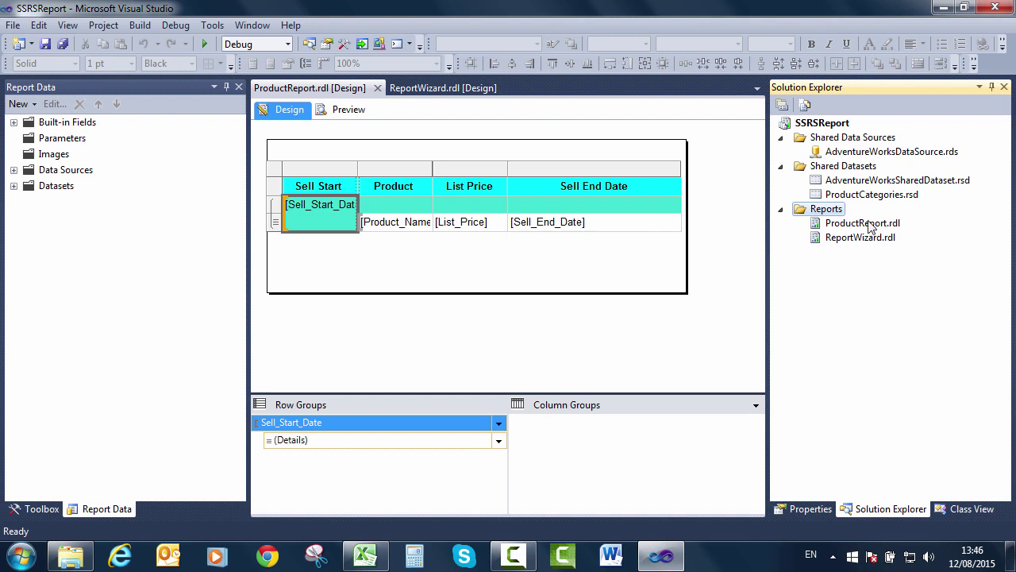
Step: Copy the whole query text of the ProductCategories shared dataset
{"action": "double_click", "coordinate": [866, 195]}
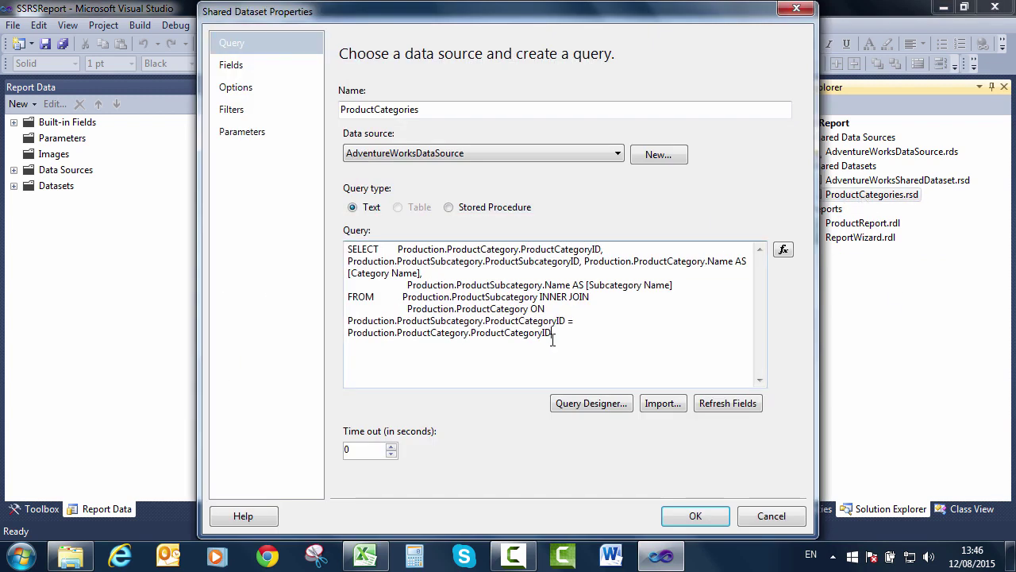
{"action": "key", "text": "ctrl+a"}
{"action": "key", "text": "ctrl+c"}
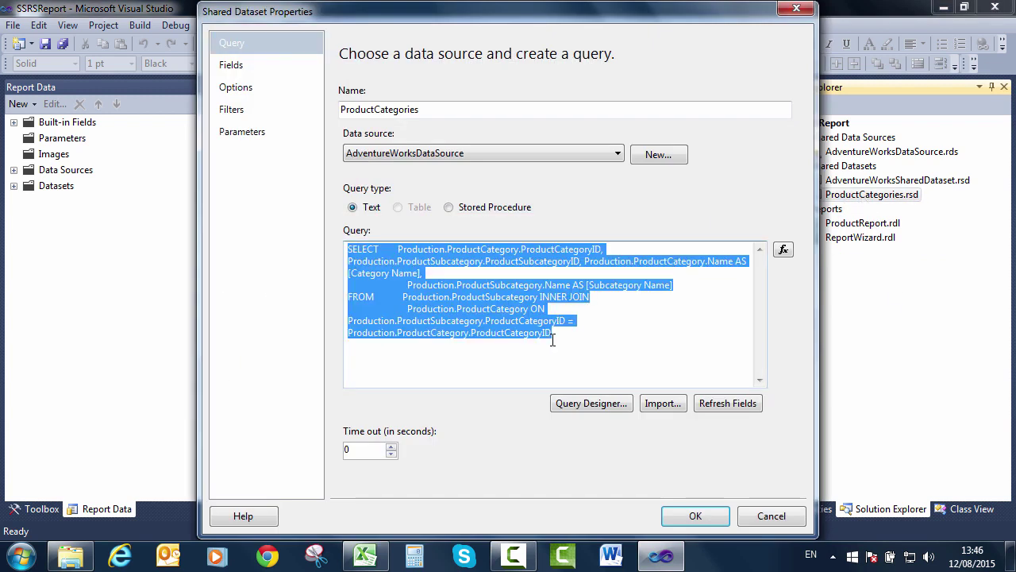
Step: Start a new wizard report on the AdventureWorksDataSource shared data source, using the copied ProductCategories query as its query string
{"action": "left_click", "coordinate": [783, 516]}
{"action": "right_click", "coordinate": [822, 210]}
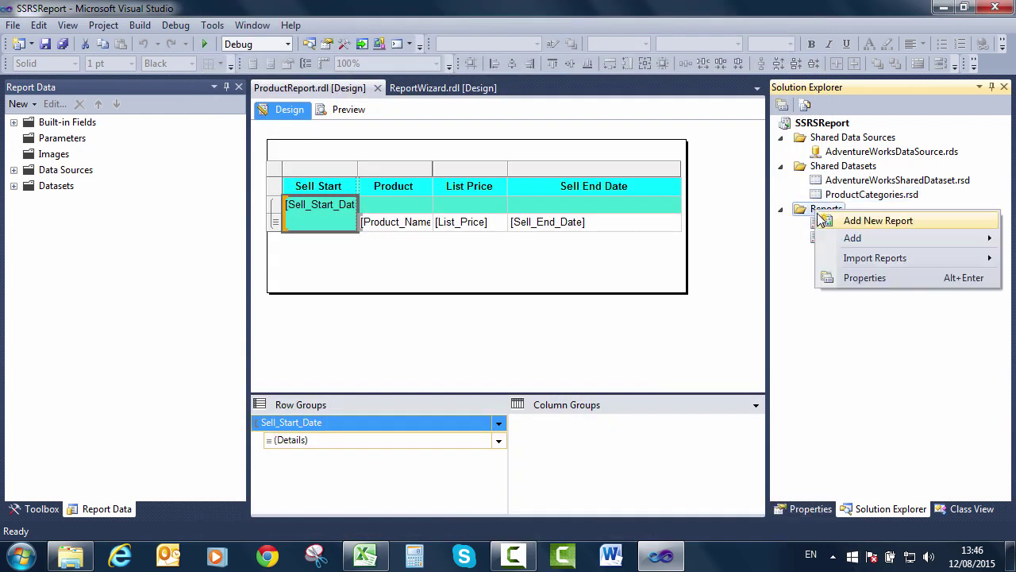
{"action": "left_click", "coordinate": [834, 225]}
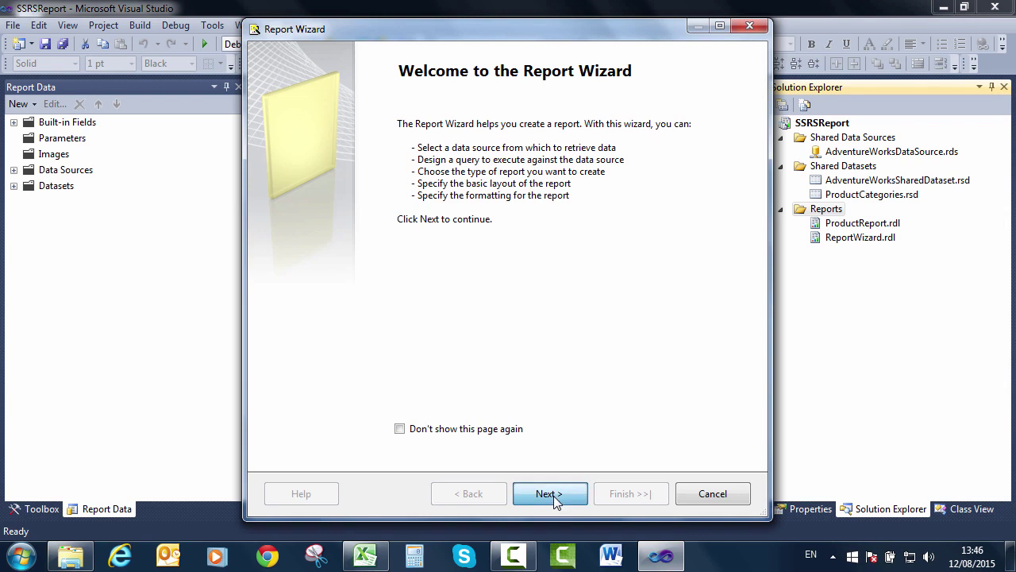
{"action": "left_click", "coordinate": [554, 496]}
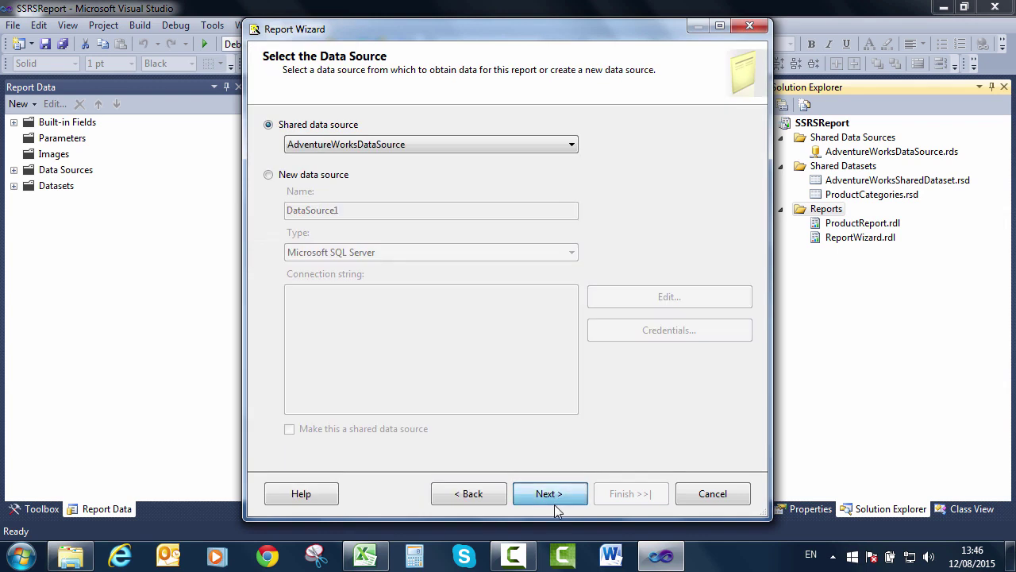
{"action": "left_click", "coordinate": [553, 496]}
{"action": "left_click", "coordinate": [396, 260]}
{"action": "key", "text": "ctrl+v"}
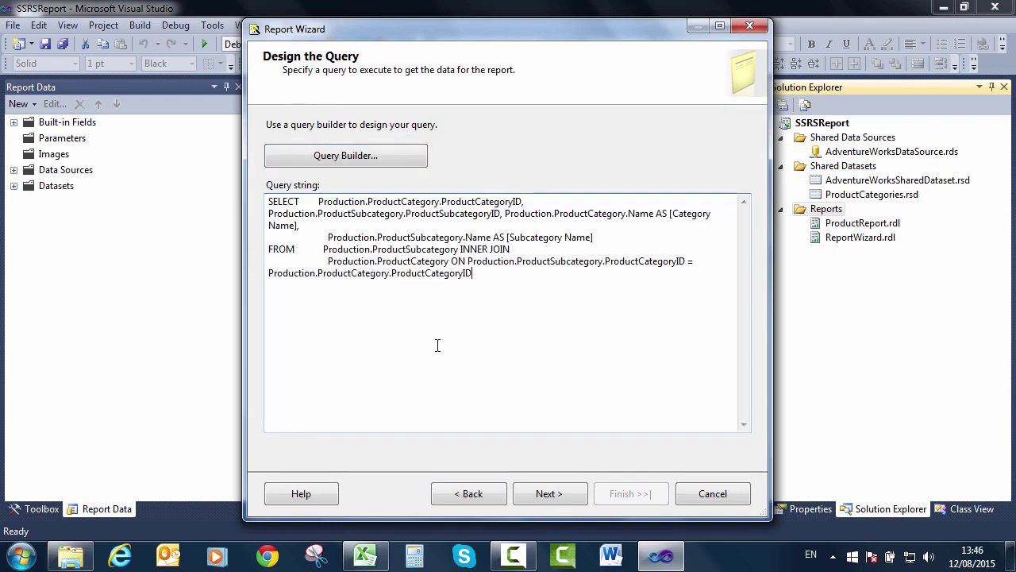
{"action": "left_click", "coordinate": [546, 496]}
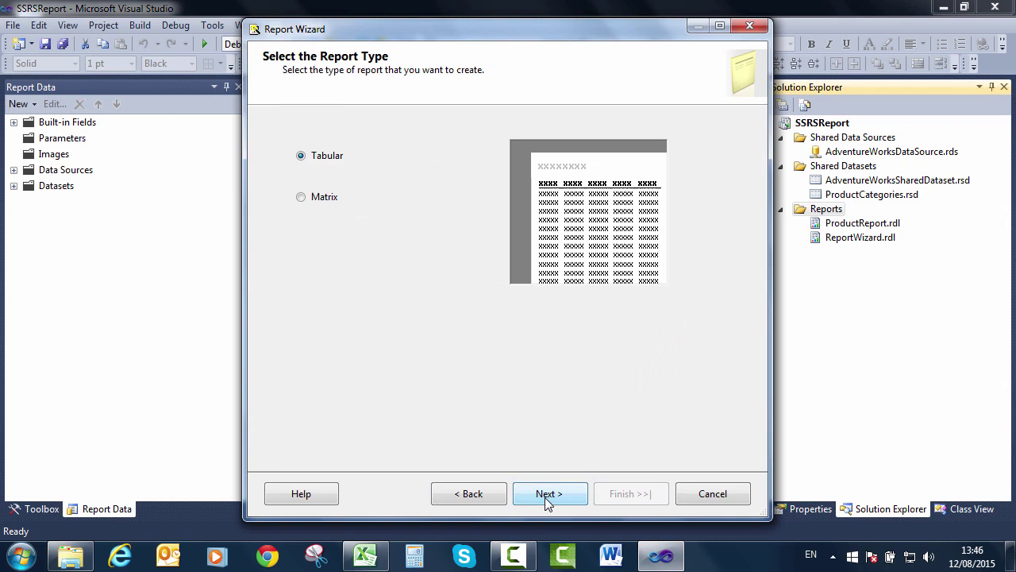
Step: Keep the Tabular report type, group the table by Category_Name and put Subcategory_Name in the details
{"action": "left_click", "coordinate": [547, 496]}
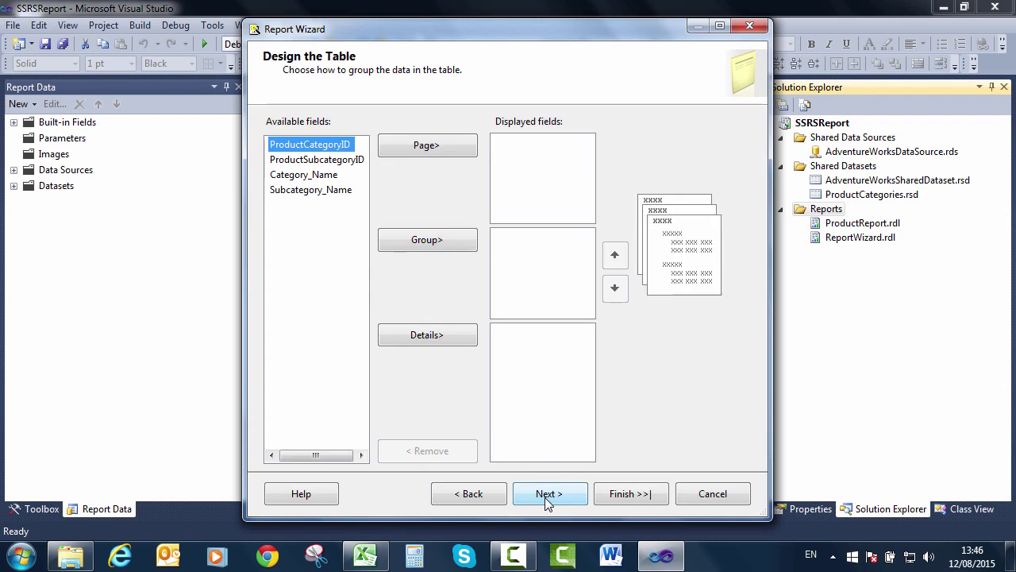
{"action": "left_click", "coordinate": [291, 191]}
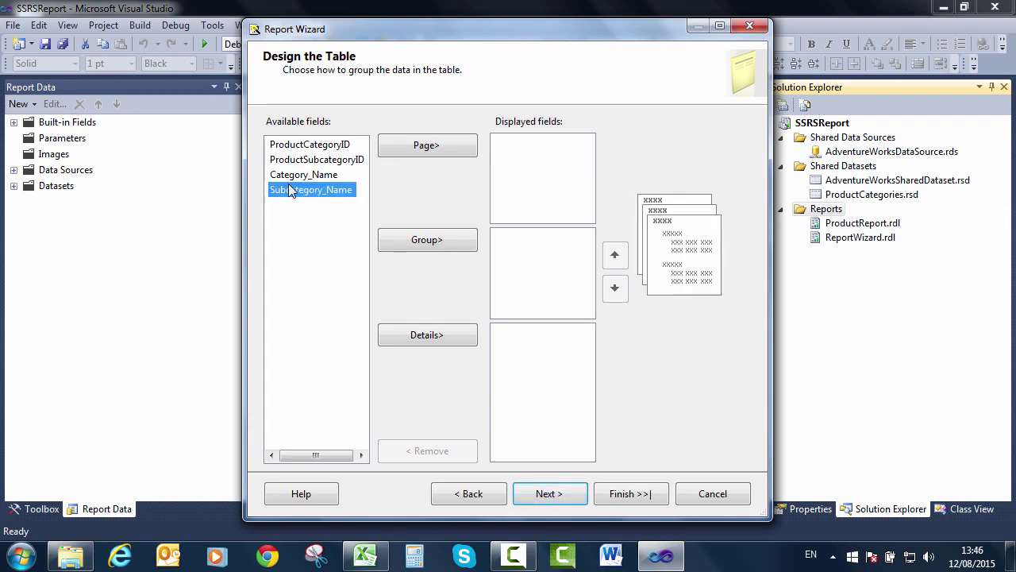
{"action": "left_click", "coordinate": [295, 175]}
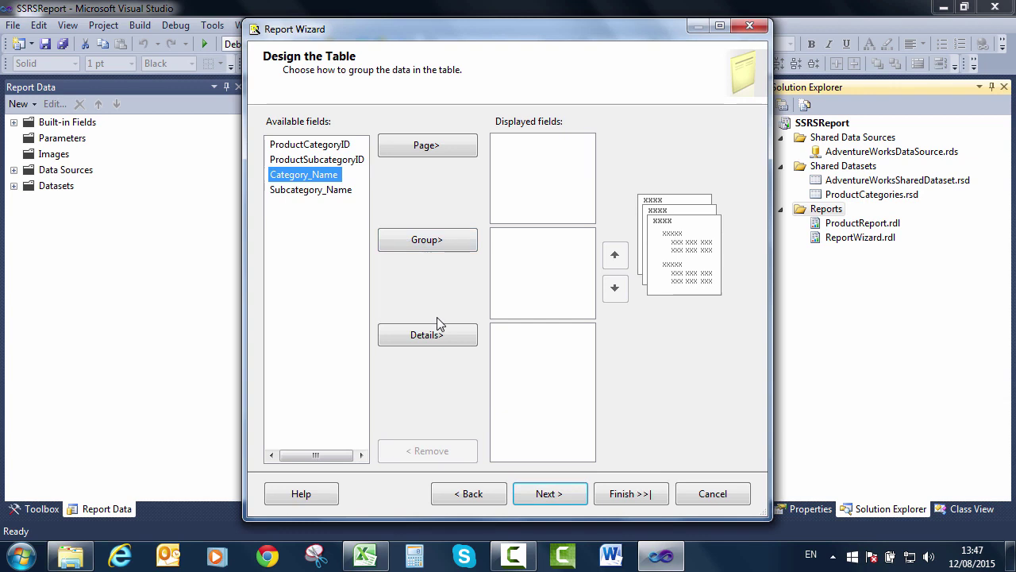
{"action": "left_click", "coordinate": [439, 246]}
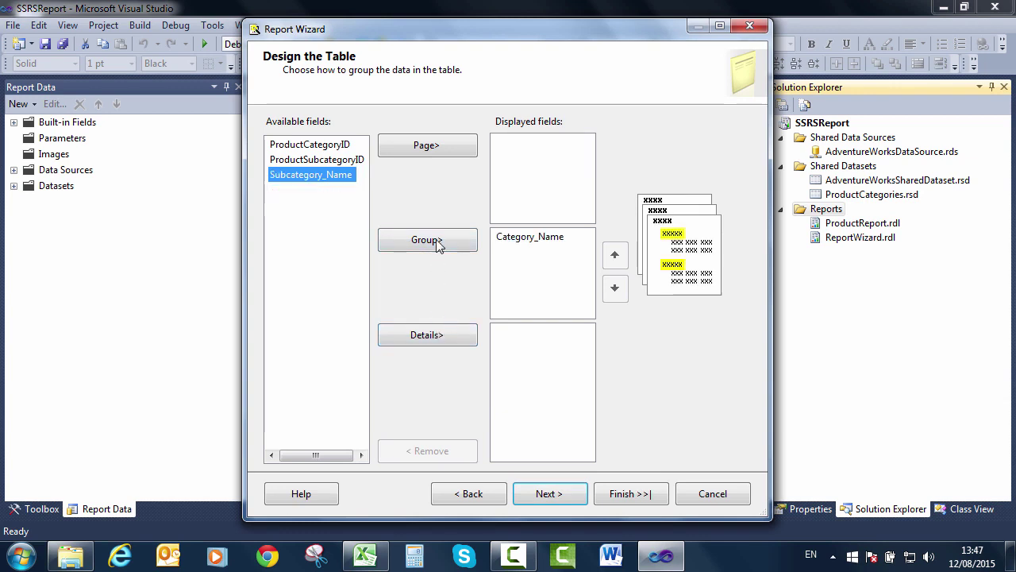
{"action": "left_click", "coordinate": [441, 339]}
{"action": "left_click", "coordinate": [548, 497]}
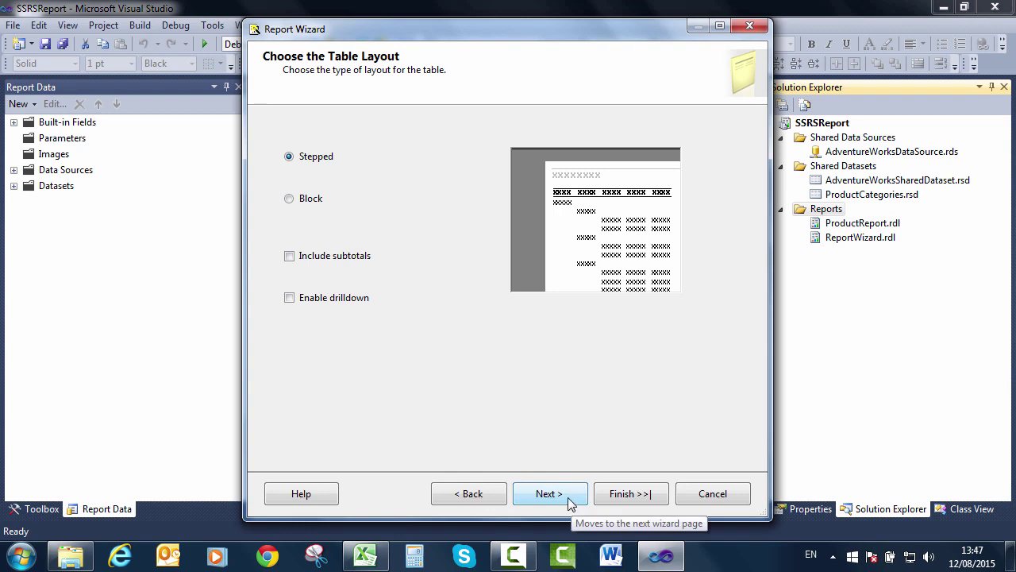
Step: Keep the Stepped table layout and choose the Forest style for the report
{"action": "left_click", "coordinate": [569, 501]}
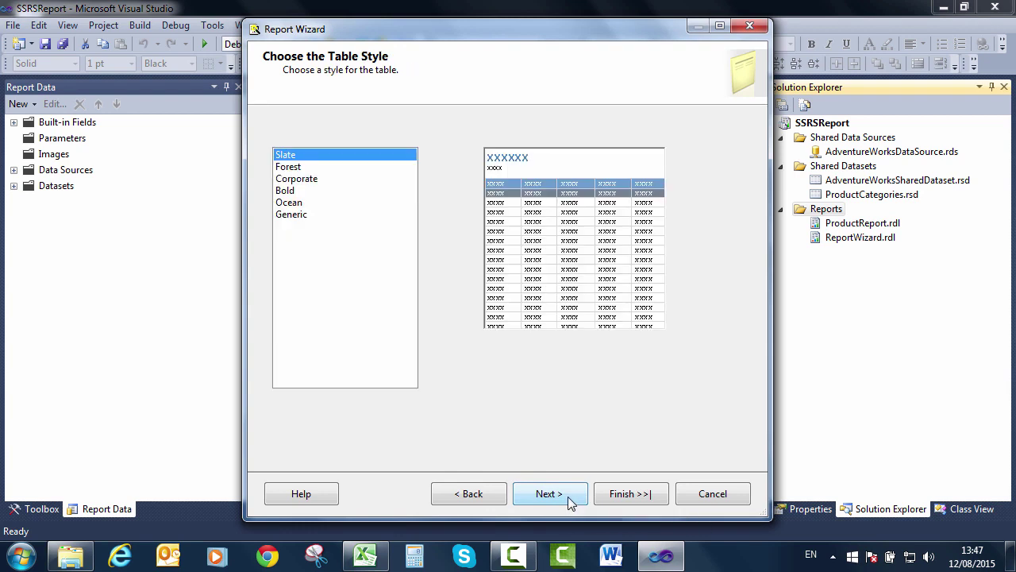
{"action": "left_click", "coordinate": [321, 168]}
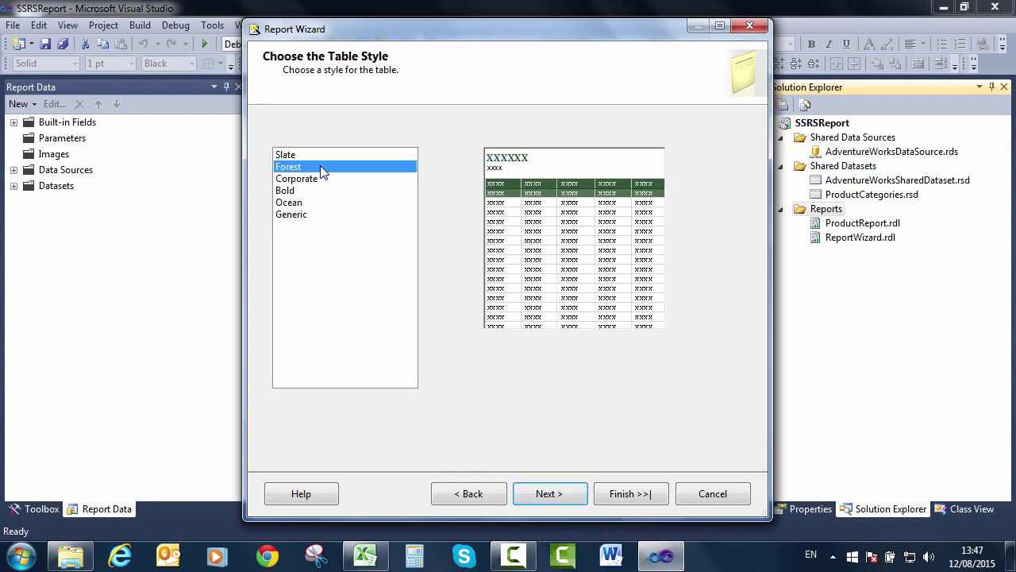
{"action": "left_click", "coordinate": [576, 495]}
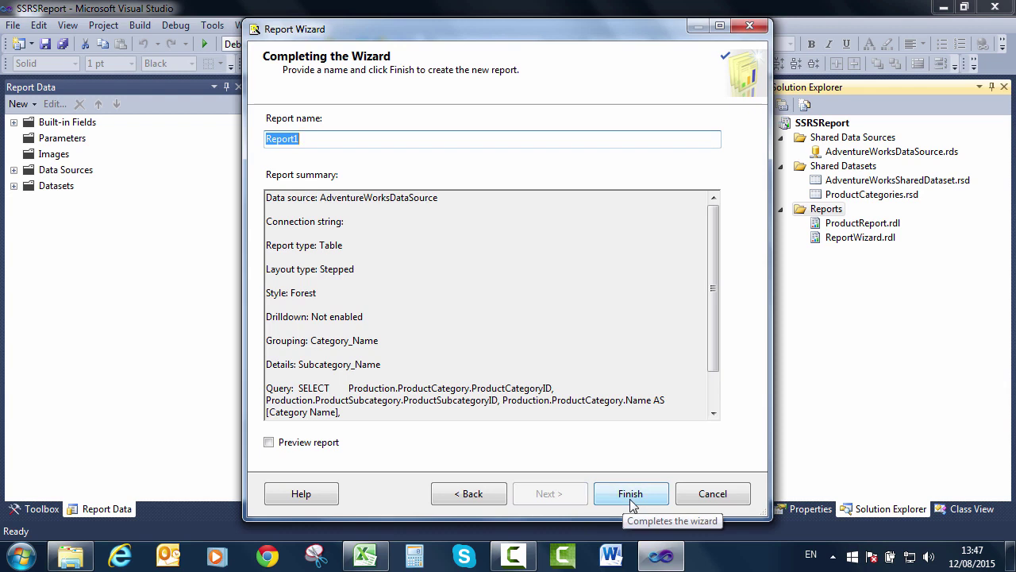
Step: Name the report ProductCategories and finish creating it
{"action": "type", "text": "Orid"}
{"action": "key", "text": "BackSpace"}
{"action": "key", "text": "BackSpace"}
{"action": "key", "text": "BackSpace"}
{"action": "type", "text": "ProductCategories"}
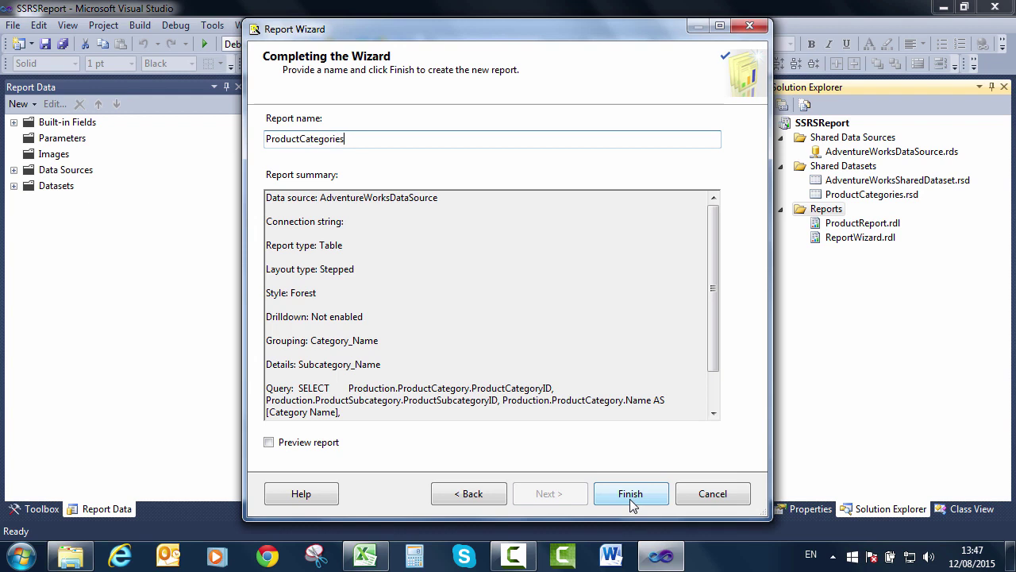
{"action": "left_click", "coordinate": [630, 493]}
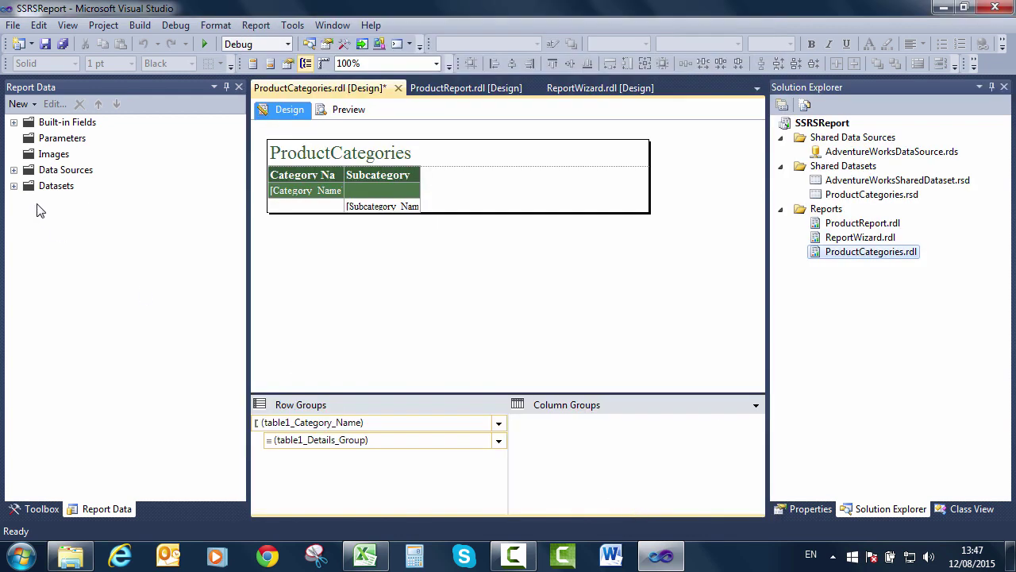
Step: Switch the report's DataSet1 from its embedded query to the ProductCategories shared dataset
{"action": "left_click", "coordinate": [14, 186]}
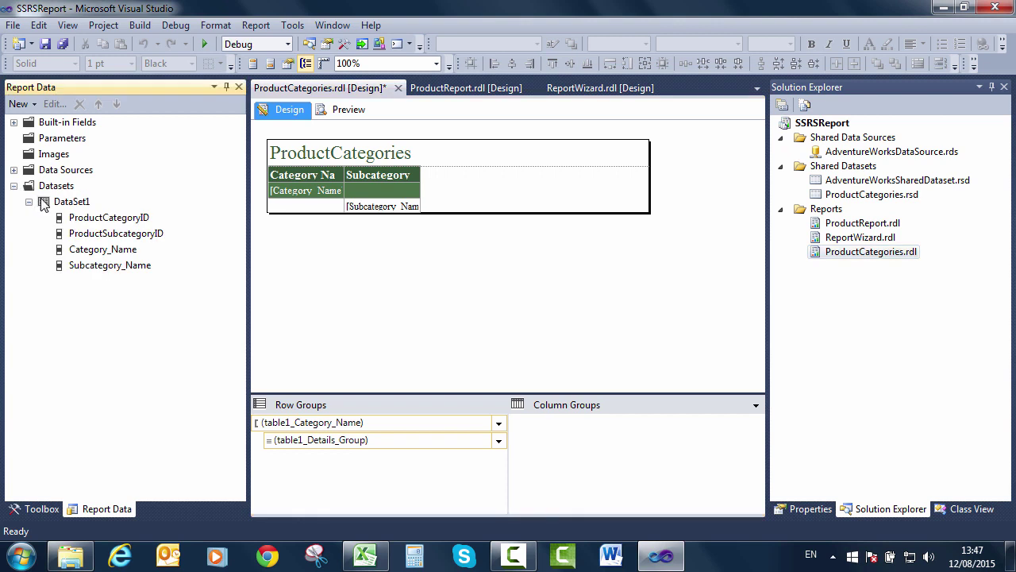
{"action": "right_click", "coordinate": [56, 201]}
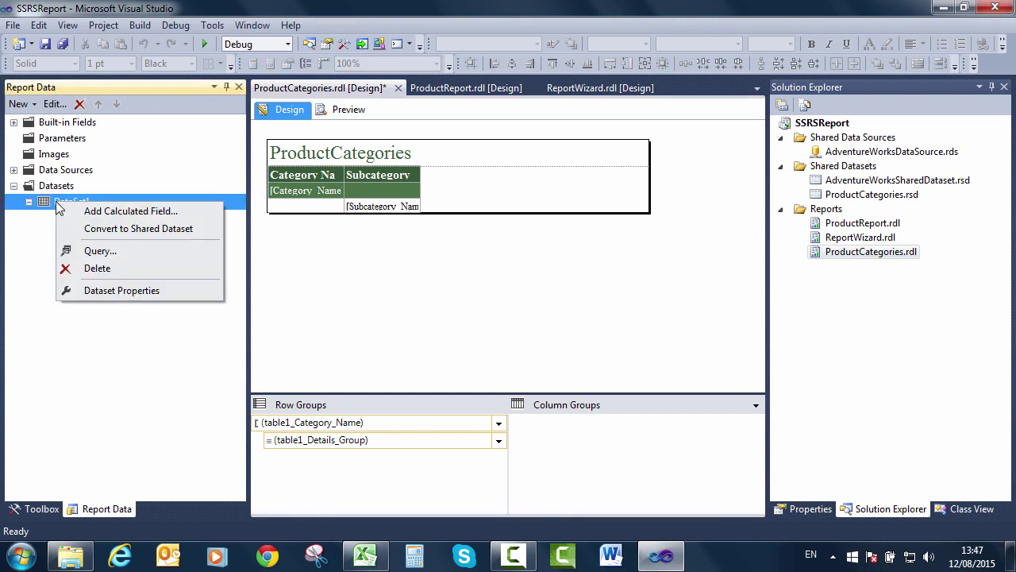
{"action": "left_click", "coordinate": [111, 291]}
{"action": "left_click", "coordinate": [388, 142]}
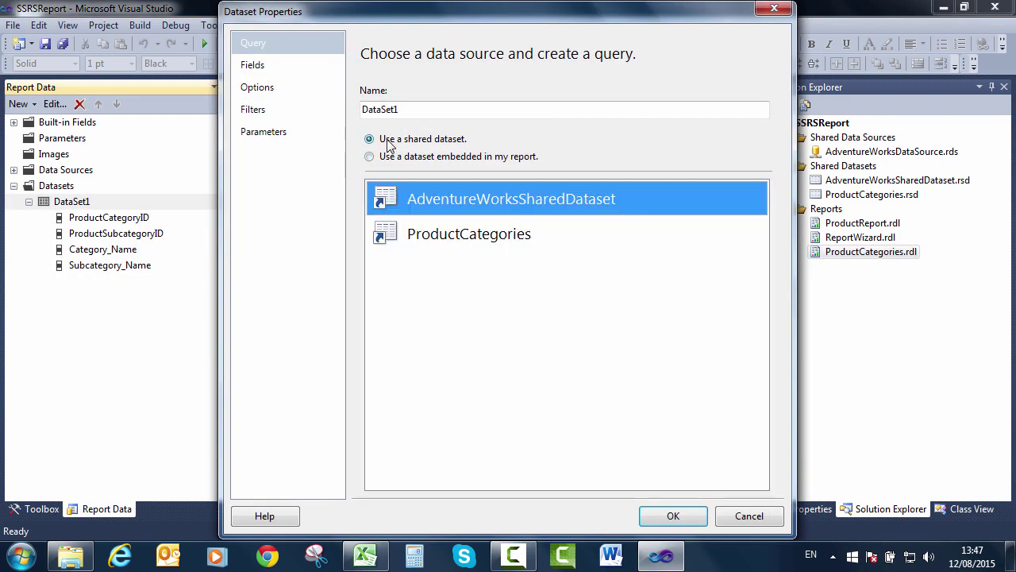
{"action": "left_click", "coordinate": [432, 232]}
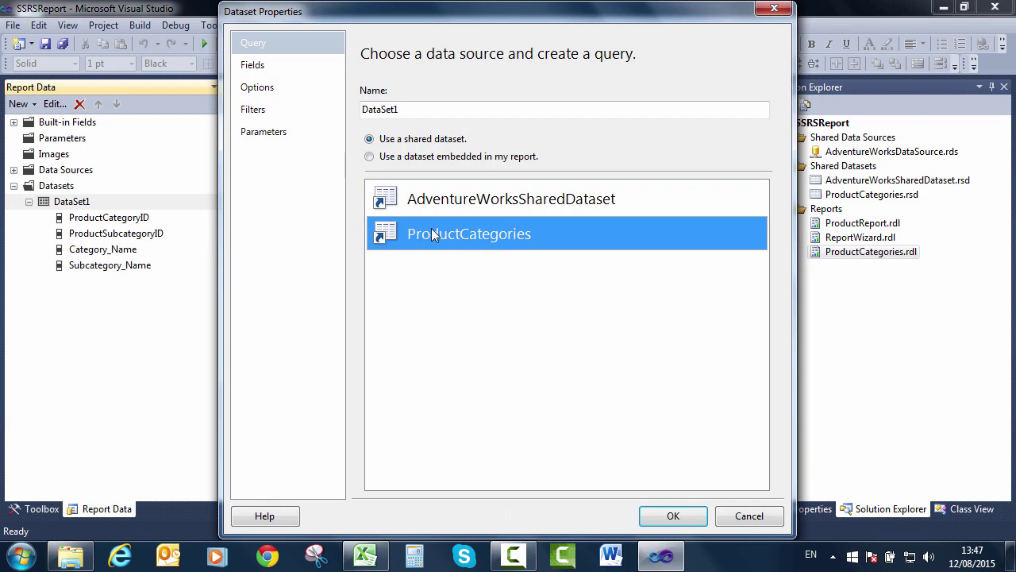
{"action": "left_click", "coordinate": [673, 515]}
{"action": "left_click", "coordinate": [450, 274]}
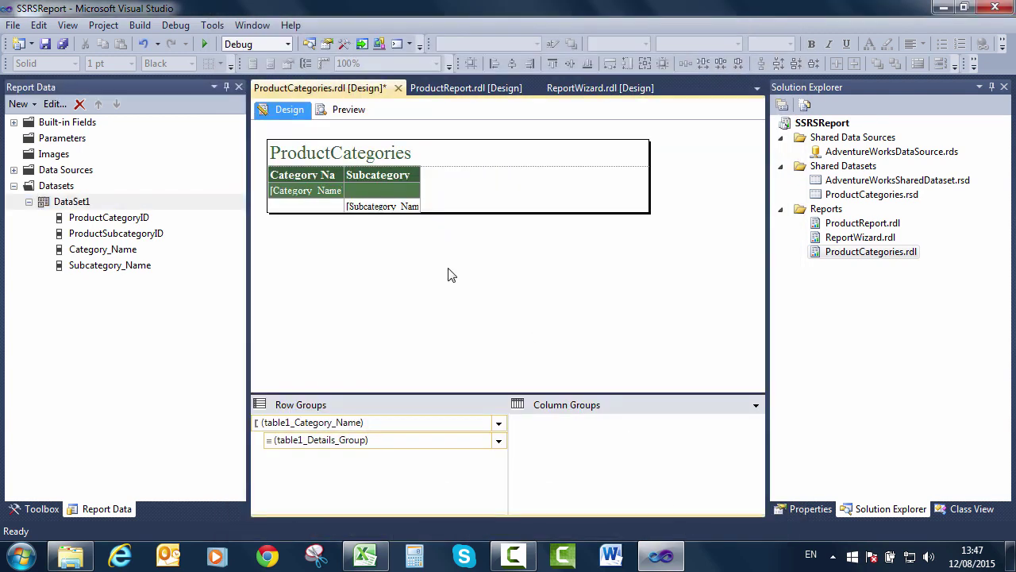
Step: Widen the Subcategory Name and Category Name columns of the report table so their full headings fit
{"action": "left_click", "coordinate": [421, 181]}
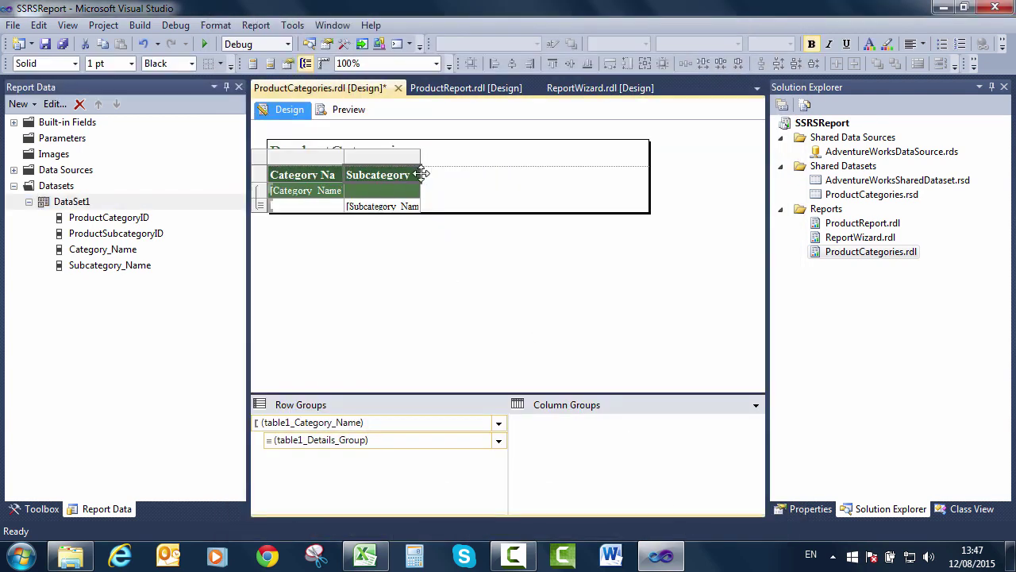
{"action": "left_click", "coordinate": [419, 158]}
{"action": "left_click_drag", "start_coordinate": [420, 158], "coordinate": [526, 158]}
{"action": "left_click", "coordinate": [502, 283]}
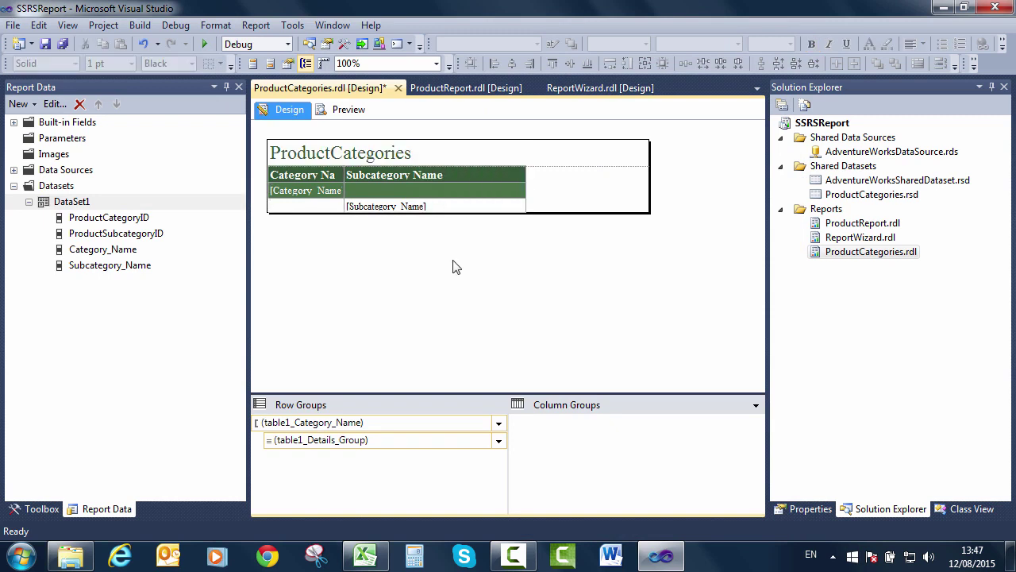
{"action": "left_click", "coordinate": [337, 190]}
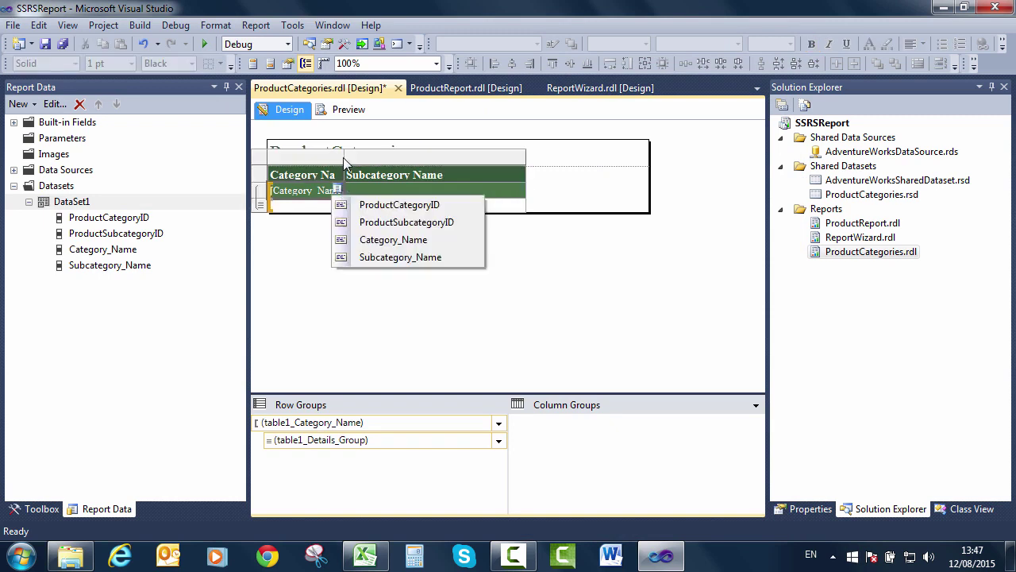
{"action": "left_click_drag", "start_coordinate": [346, 159], "coordinate": [420, 162]}
{"action": "left_click", "coordinate": [390, 189]}
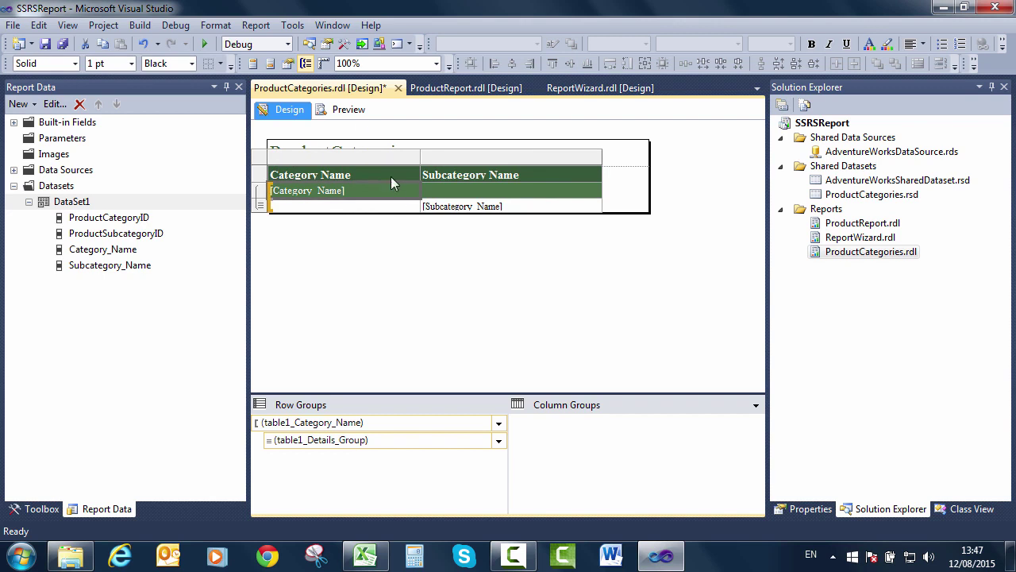
Step: Preview the ProductCategories report and look through the subcategories listed under each category
{"action": "left_click", "coordinate": [354, 116]}
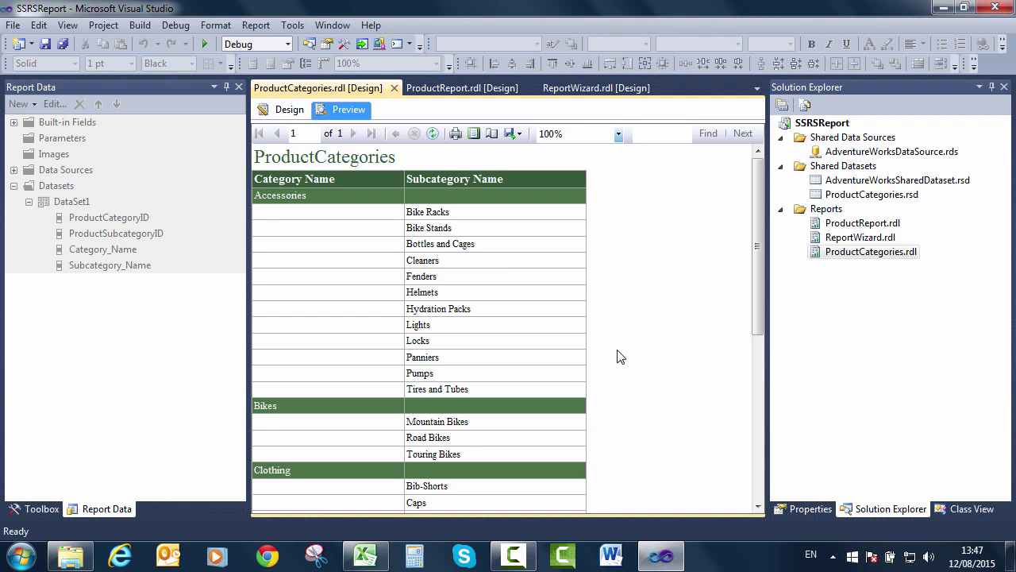
{"action": "left_click", "coordinate": [762, 432]}
{"action": "left_click", "coordinate": [753, 266]}
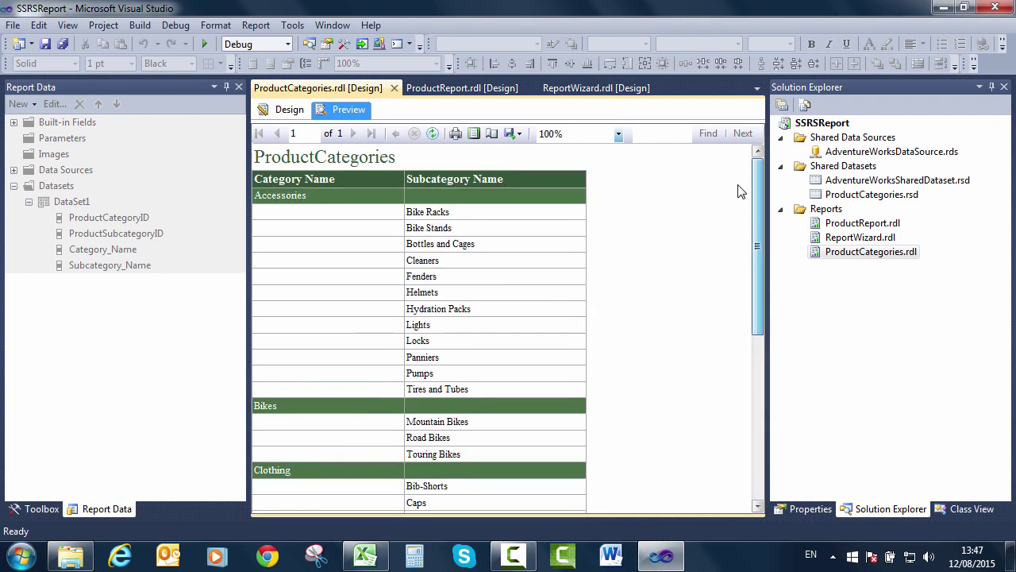